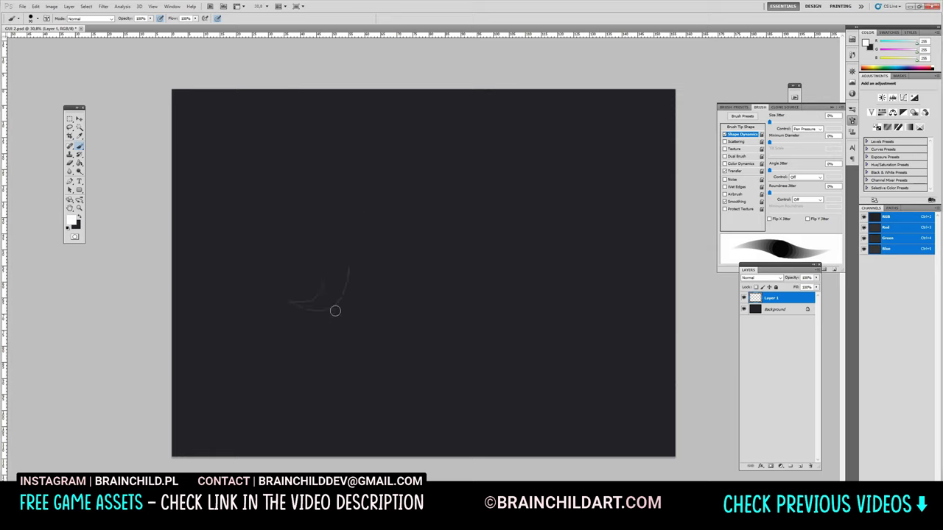
# Sketch rough frame lines on Layer 1: the curved left horn, long top edge and left side.
pyautogui.moveTo(305, 207)
pyautogui.mouseDown()
pyautogui.moveTo(385, 173)
pyautogui.moveTo(403, 245)
pyautogui.mouseUp()
pyautogui.moveTo(410, 276); pyautogui.dragTo(344, 266)
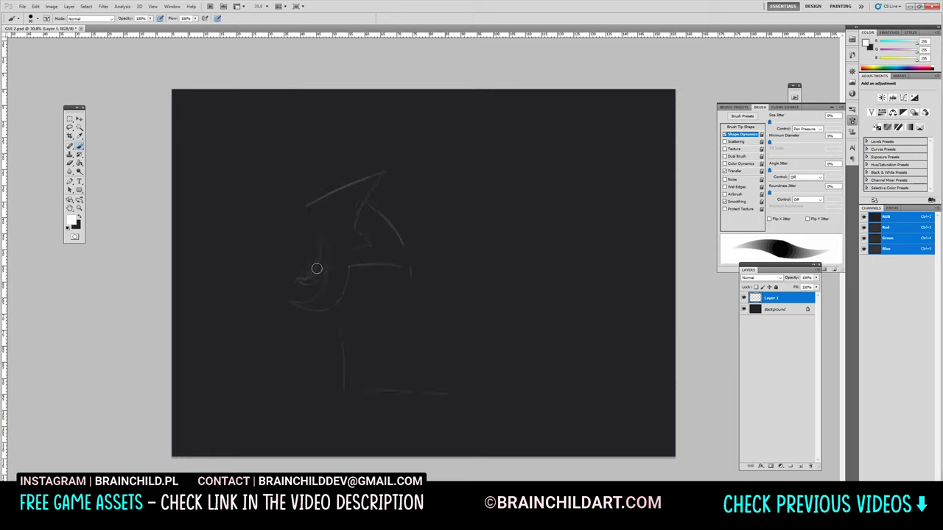
pyautogui.moveTo(401, 245); pyautogui.dragTo(596, 240)
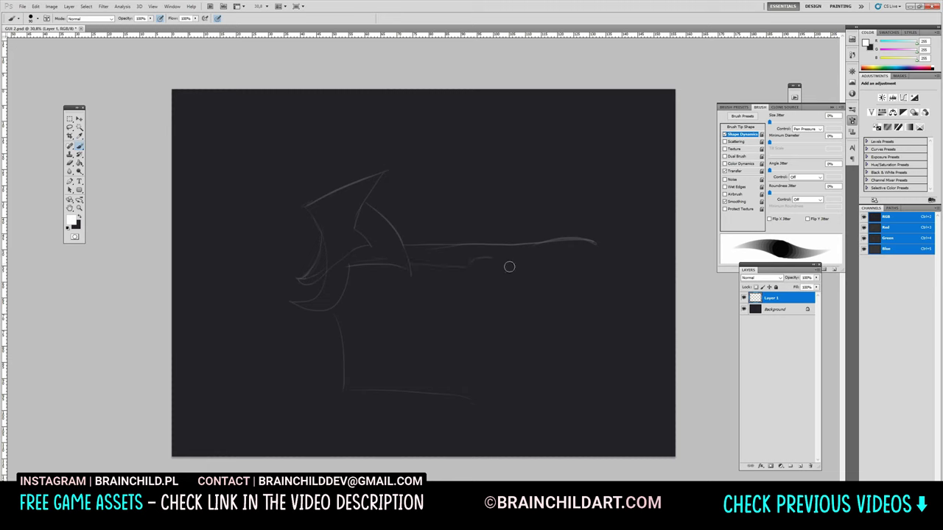
pyautogui.scroll(-3, 509, 267)
pyautogui.scroll(4, 509, 266)
pyautogui.moveTo(335, 264)
pyautogui.mouseDown()
pyautogui.moveTo(310, 316)
pyautogui.moveTo(397, 231)
pyautogui.mouseUp()
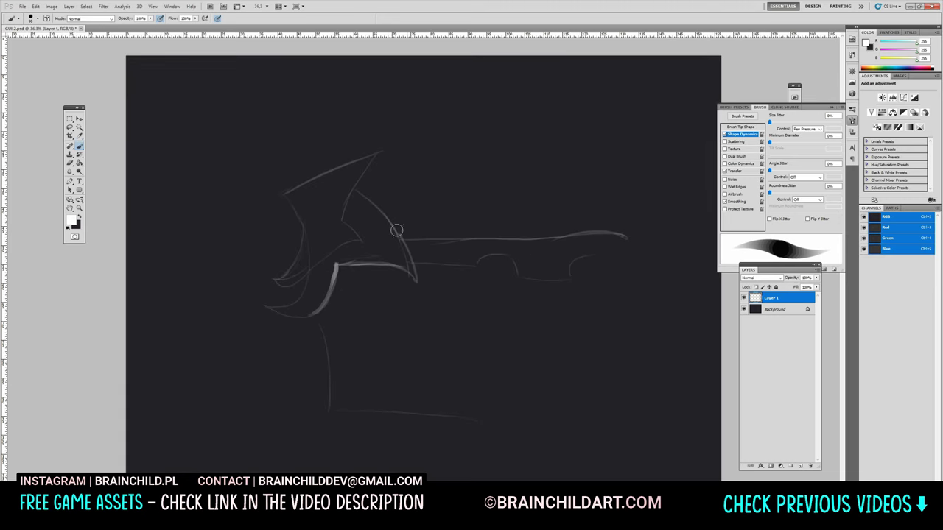
pyautogui.moveTo(353, 190); pyautogui.dragTo(417, 280)
pyautogui.moveTo(325, 304)
pyautogui.mouseDown()
pyautogui.moveTo(330, 408)
pyautogui.moveTo(346, 401)
pyautogui.moveTo(324, 346)
pyautogui.moveTo(346, 403)
pyautogui.moveTo(508, 431)
pyautogui.mouseUp()
pyautogui.scroll(-3, 475, 412)
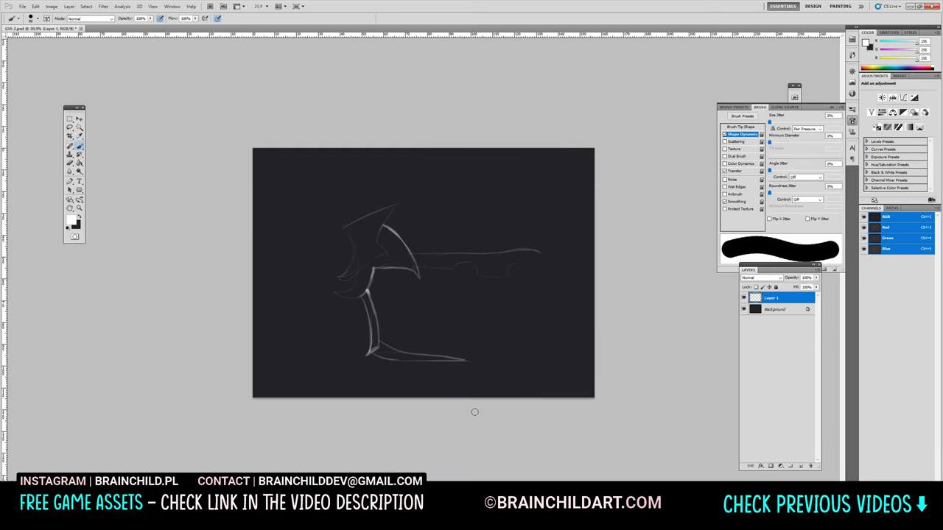
pyautogui.scroll(3, 423, 300)
pyautogui.moveTo(414, 234)
pyautogui.mouseDown()
pyautogui.moveTo(611, 253)
pyautogui.moveTo(678, 201)
pyautogui.moveTo(403, 203)
pyautogui.mouseUp()
pyautogui.scroll(-1, 454, 226)
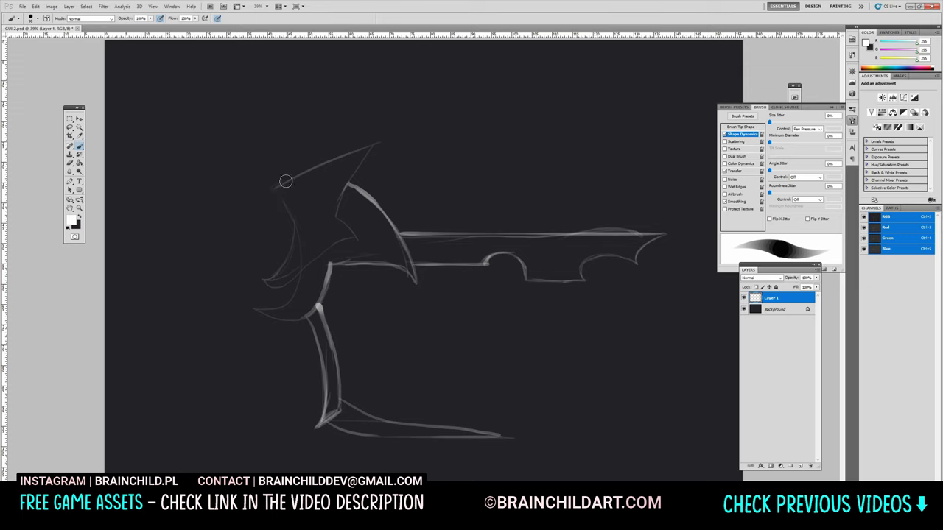
# Erase stray lines left of the horn, outline its edges and paint three round rivets.
pyautogui.press('e')
pyautogui.moveTo(267, 280); pyautogui.dragTo(298, 254)
pyautogui.press('b')
pyautogui.moveTo(279, 196); pyautogui.dragTo(300, 309)
pyautogui.click(303, 301)
pyautogui.click(379, 246)
pyautogui.click(308, 200)
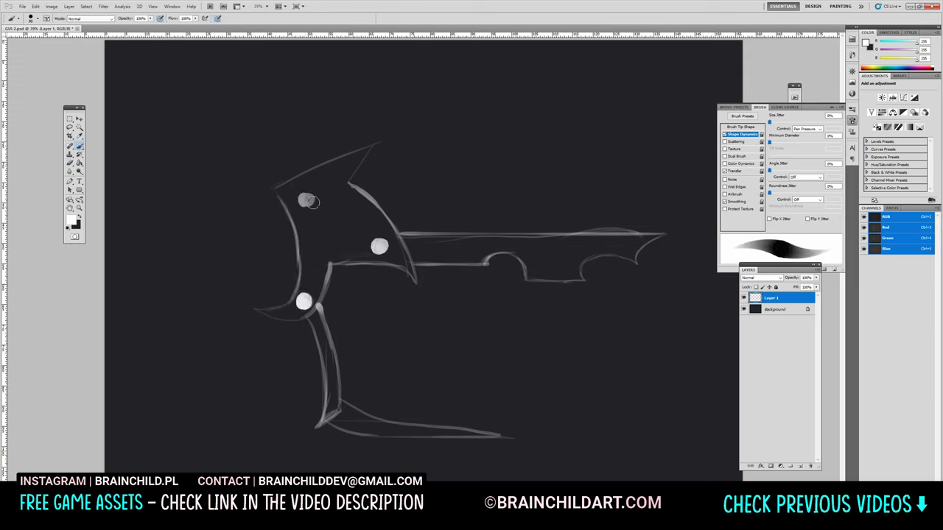
pyautogui.click(308, 199)
pyautogui.moveTo(348, 184)
pyautogui.mouseDown()
pyautogui.moveTo(346, 240)
pyautogui.moveTo(328, 280)
pyautogui.mouseUp()
pyautogui.moveTo(347, 237); pyautogui.dragTo(329, 243)
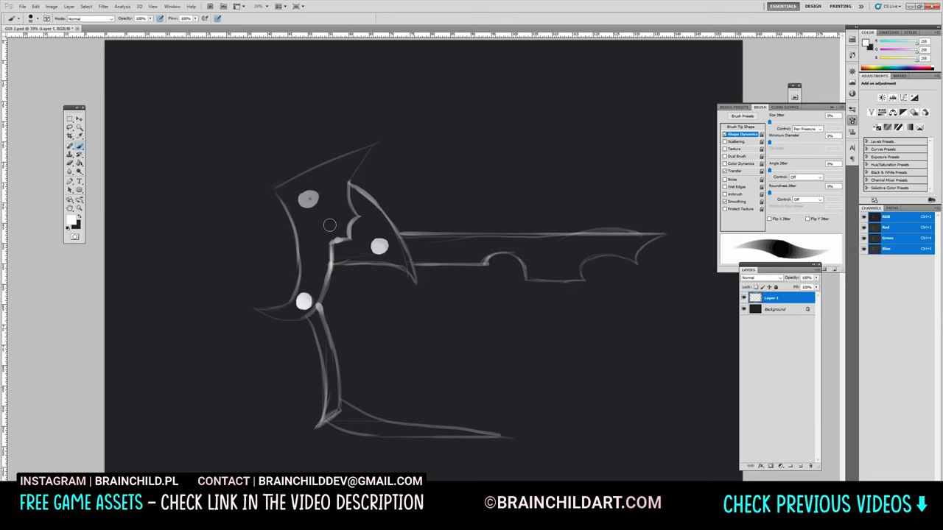
# Sketch spikes below the bottom-left corner, then shift the whole sketch up and left.
pyautogui.scroll(-3, 380, 148)
pyautogui.scroll(4, 295, 398)
pyautogui.moveTo(262, 391); pyautogui.dragTo(278, 472)
pyautogui.moveTo(286, 472)
pyautogui.mouseDown()
pyautogui.moveTo(307, 414)
pyautogui.moveTo(288, 470)
pyautogui.mouseUp()
pyautogui.moveTo(309, 411); pyautogui.dragTo(333, 451)
pyautogui.scroll(-3, 472, 302)
pyautogui.scroll(2, 471, 301)
pyautogui.press('v')
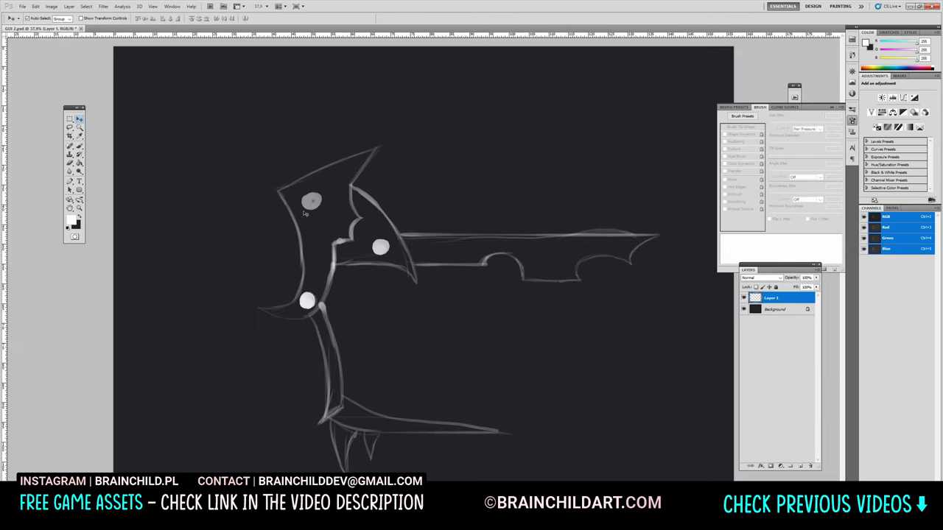
pyautogui.moveTo(304, 213); pyautogui.dragTo(214, 168)
pyautogui.press('b')
# Draw the stepped right-side and bottom outlines of the frame, undoing a stray stroke.
pyautogui.moveTo(558, 193)
pyautogui.mouseDown()
pyautogui.moveTo(631, 195)
pyautogui.moveTo(669, 231)
pyautogui.moveTo(616, 413)
pyautogui.mouseUp()
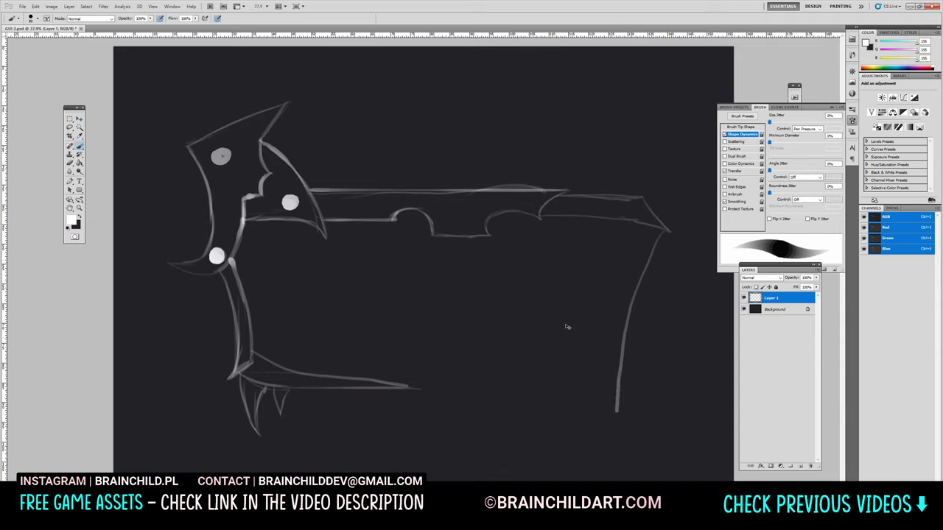
pyautogui.hotkey('ctrl', 'z')
pyautogui.moveTo(509, 386); pyautogui.dragTo(652, 229)
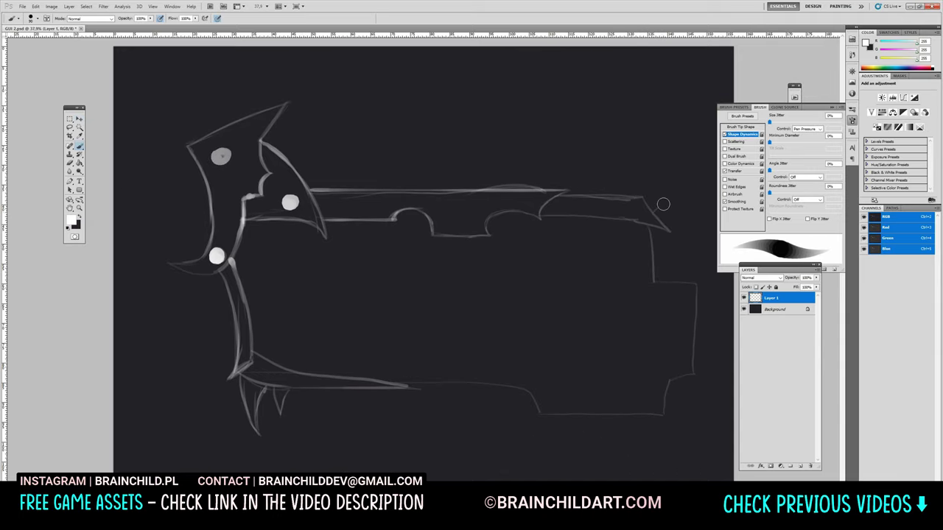
pyautogui.moveTo(663, 205); pyautogui.dragTo(509, 433)
pyautogui.press('z')
pyautogui.moveTo(372, 390)
pyautogui.mouseDown()
pyautogui.moveTo(506, 429)
pyautogui.moveTo(696, 361)
pyautogui.moveTo(666, 266)
pyautogui.mouseUp()
pyautogui.press('b')
pyautogui.scroll(-1, 547, 349)
pyautogui.moveTo(667, 372)
pyautogui.mouseDown()
pyautogui.moveTo(659, 254)
pyautogui.moveTo(626, 210)
pyautogui.mouseUp()
pyautogui.scroll(-1, 354, 295)
pyautogui.moveTo(358, 339); pyautogui.dragTo(384, 287)
# Hand-letter the word PLAY in the centre of the frame.
pyautogui.moveTo(428, 331); pyautogui.dragTo(472, 324)
pyautogui.moveTo(523, 284); pyautogui.dragTo(490, 336)
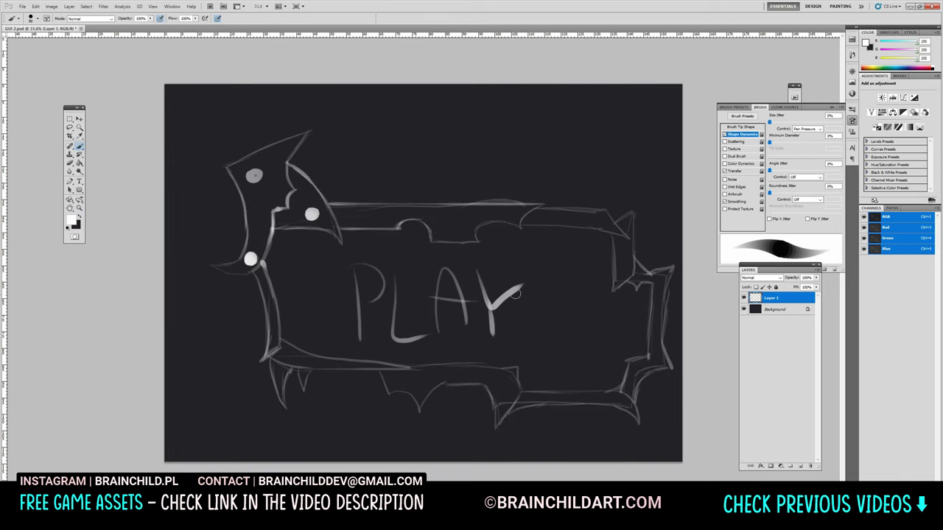
pyautogui.moveTo(473, 271); pyautogui.dragTo(486, 341)
pyautogui.scroll(-2, 479, 294)
pyautogui.scroll(2, 476, 243)
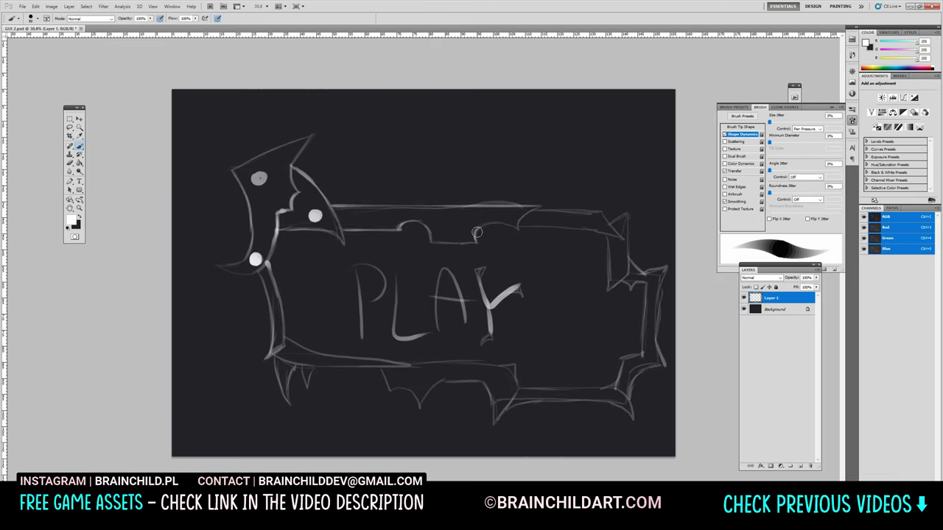
pyautogui.scroll(5, 422, 195)
pyautogui.press('p')
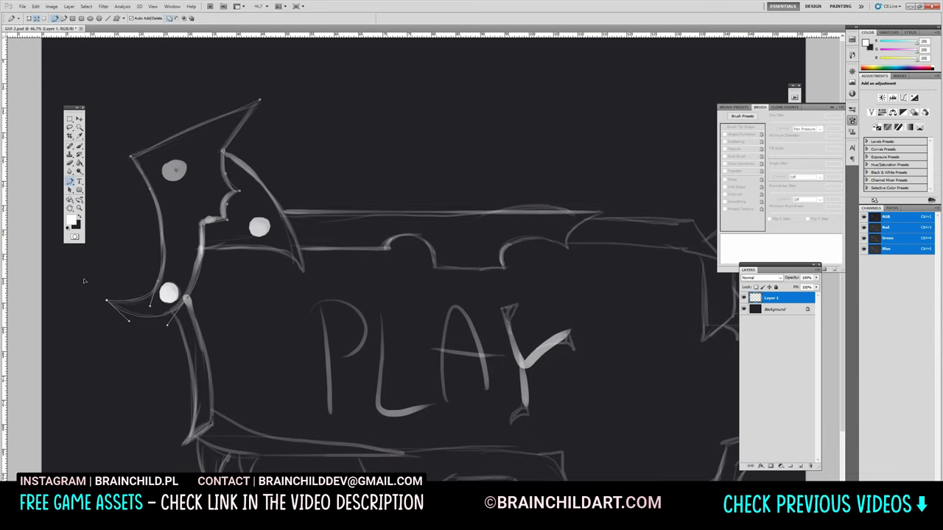
# Trace a Pen path along the bottom frame edge around the bottom spikes.
pyautogui.scroll(-3, 379, 242)
pyautogui.click(351, 358)
pyautogui.click(373, 406)
pyautogui.click(410, 412)
pyautogui.click(417, 432)
pyautogui.click(443, 397)
pyautogui.click(455, 390)
pyautogui.click(464, 400)
pyautogui.click(502, 402)
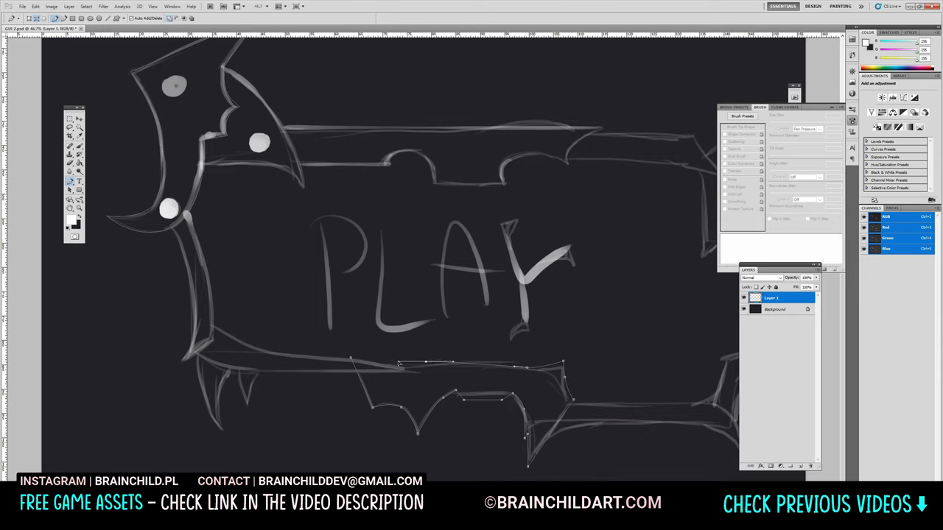
# Create a group for the frame shapes and turn the bottom path into a selection.
pyautogui.scroll(-2, 560, 278)
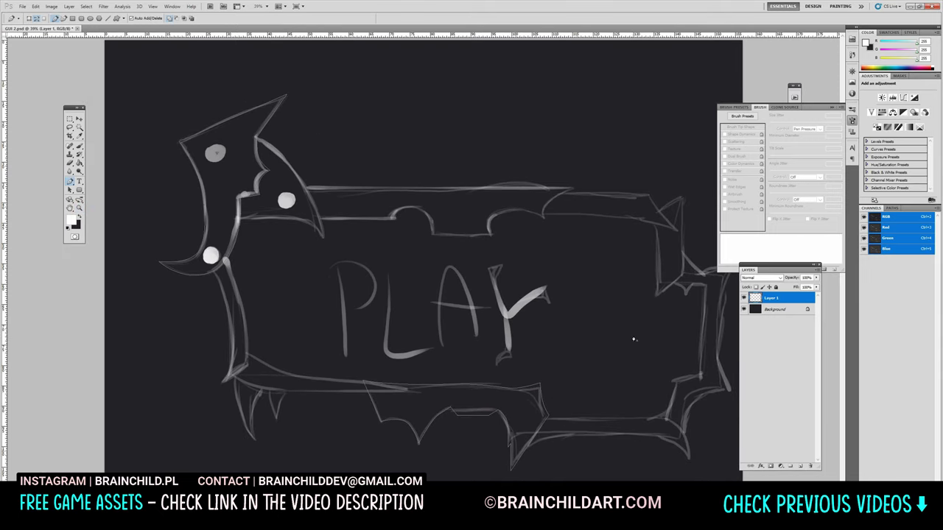
pyautogui.rightClick(452, 300)
pyautogui.click(790, 466)
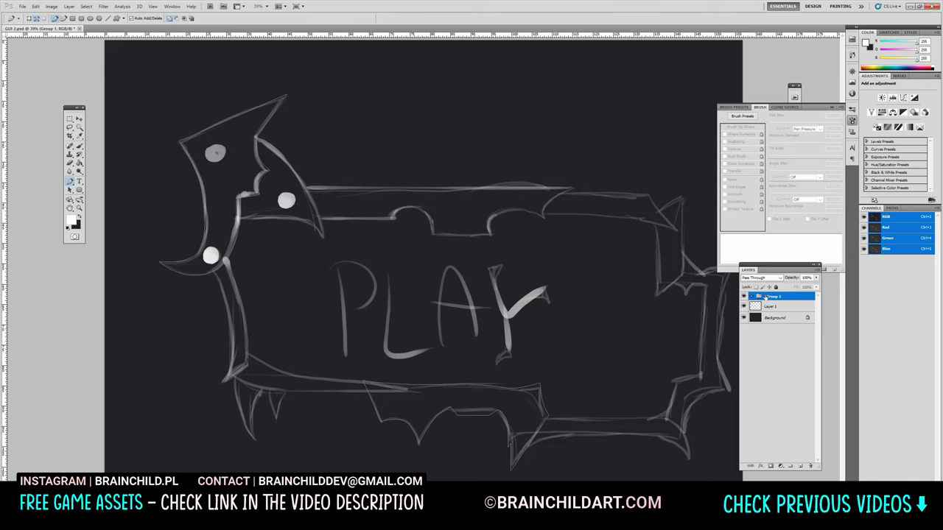
pyautogui.rightClick(587, 315)
pyautogui.click(624, 348)
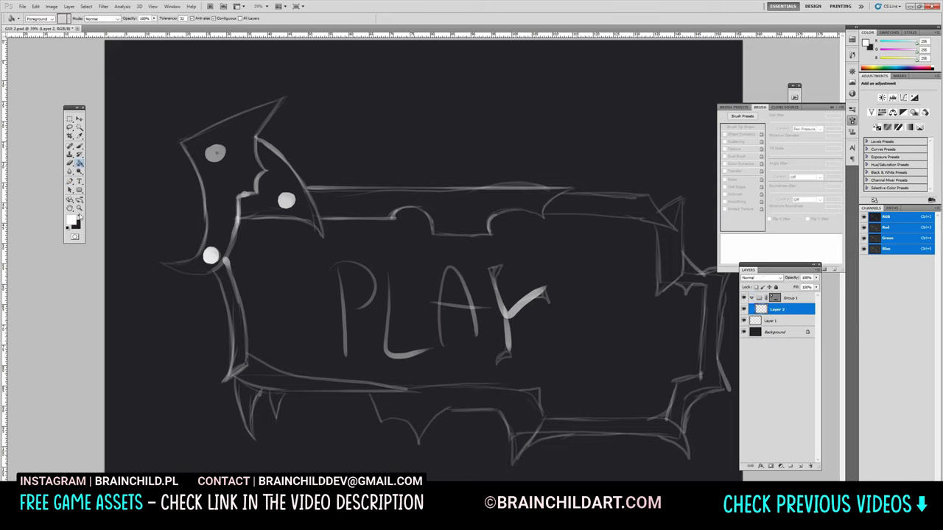
# Trace the frame's left edge up toward the horn tip and create a new group.
pyautogui.press('p')
pyautogui.click(223, 220)
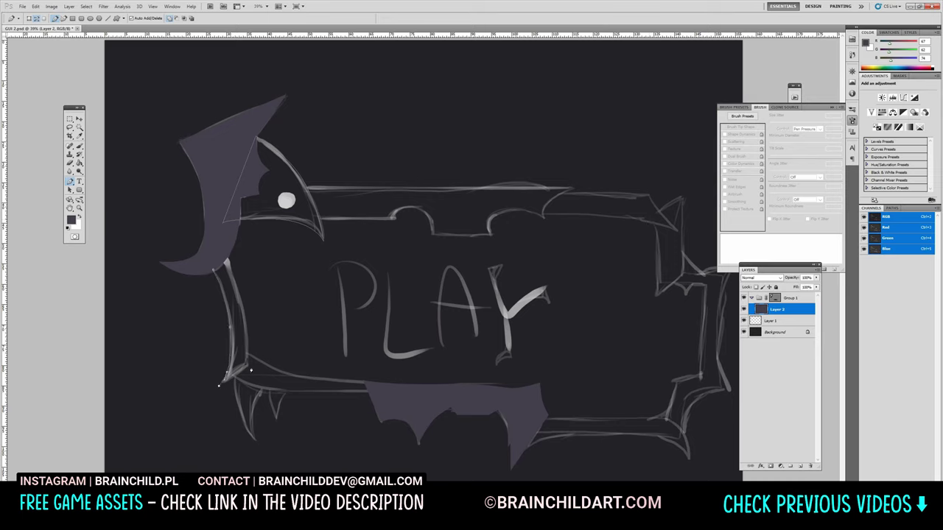
pyautogui.click(246, 354)
pyautogui.click(231, 326)
pyautogui.click(245, 297)
pyautogui.click(225, 256)
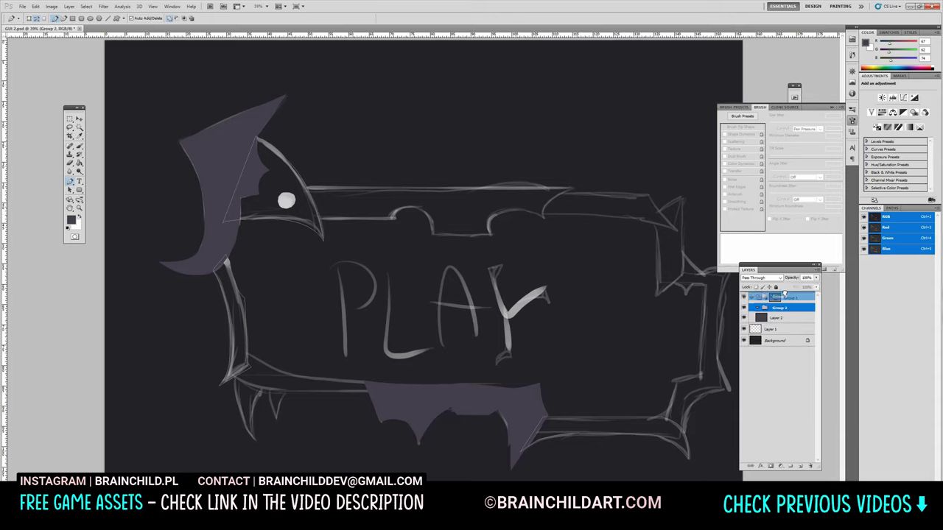
pyautogui.hotkey('ctrl', 'g')
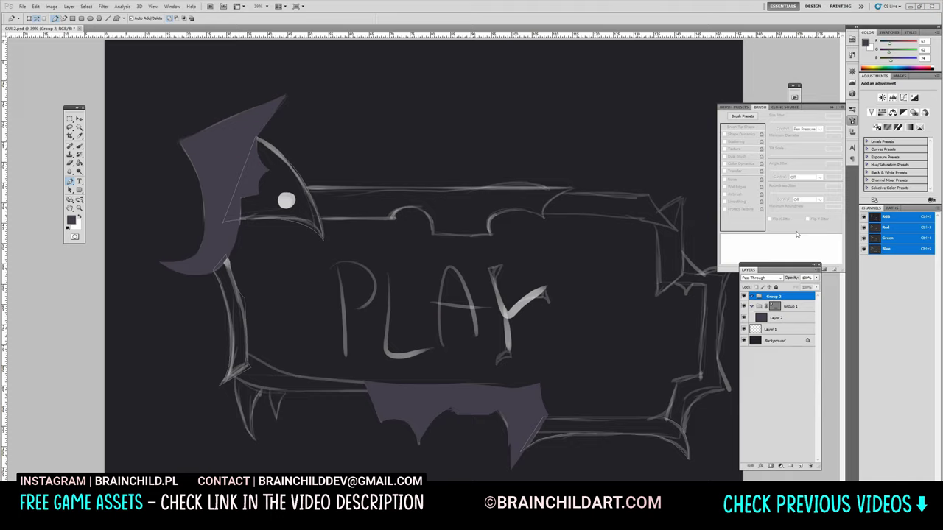
# Fill the left-side selection with dark purple-grey and move Group 2 beneath Group 1.
pyautogui.rightClick(472, 331)
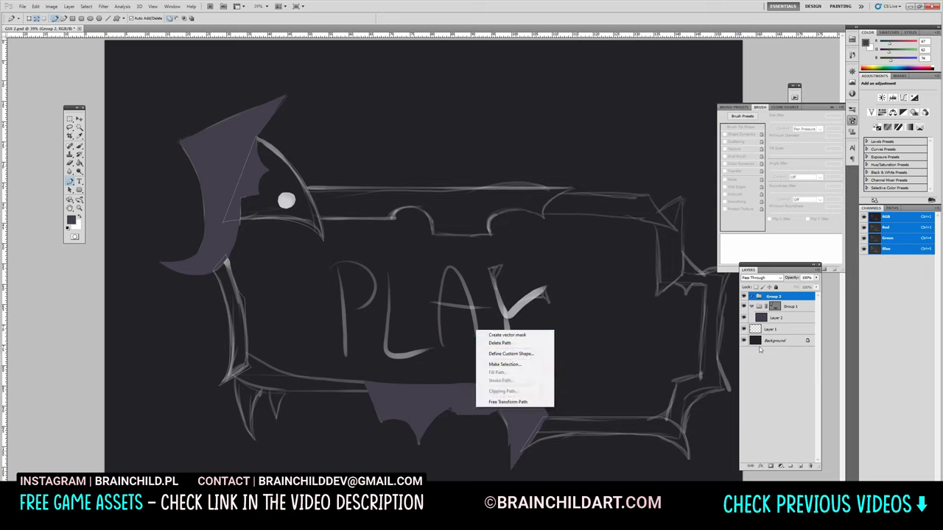
pyautogui.click(493, 368)
pyautogui.click(72, 220)
pyautogui.press('Return')
pyautogui.click(273, 184)
pyautogui.moveTo(794, 340); pyautogui.dragTo(790, 329)
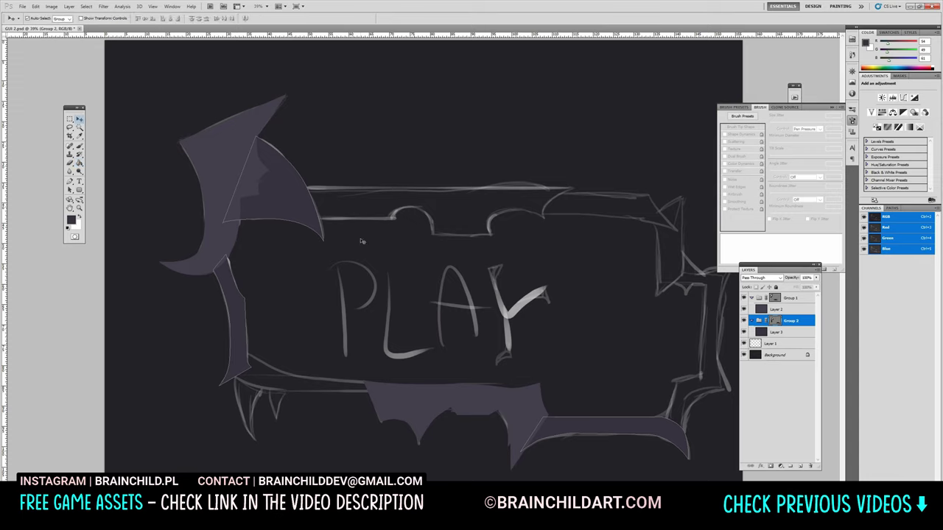
# Trace the top band's path with curved notches and duplicate its fill layer.
pyautogui.press('p')
pyautogui.click(790, 465)
pyautogui.click(306, 189)
pyautogui.click(572, 189)
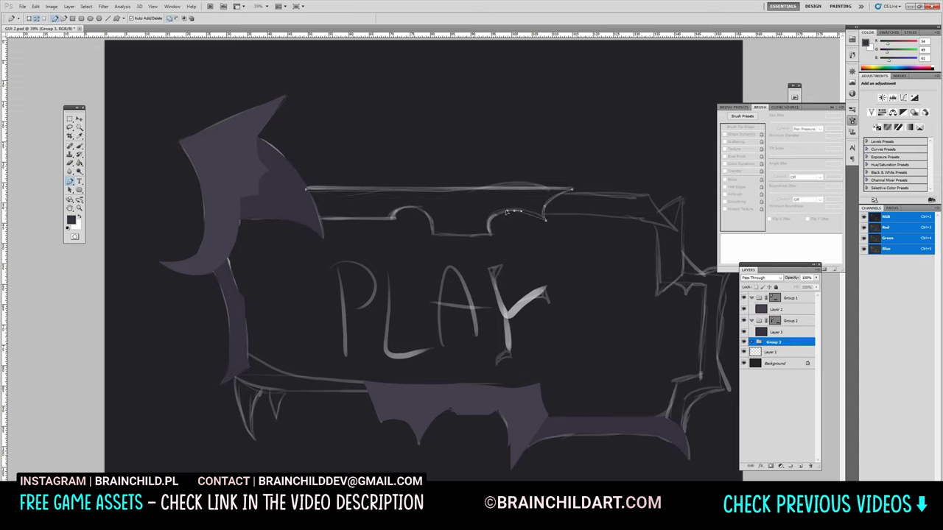
pyautogui.moveTo(492, 236); pyautogui.dragTo(458, 237)
pyautogui.moveTo(393, 209); pyautogui.dragTo(344, 222)
pyautogui.click(234, 375)
pyautogui.click(245, 354)
pyautogui.hotkey('ctrl', 'j')
# Give the copied fill layer a dark grey Colour Overlay and copy Layer 2 into Group 4.
pyautogui.moveTo(773, 343); pyautogui.dragTo(783, 371)
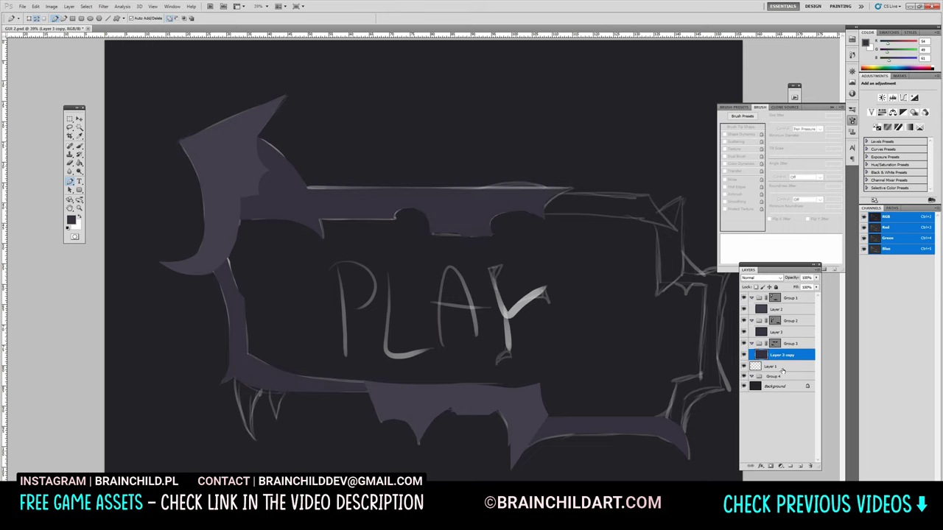
pyautogui.doubleClick(800, 356)
pyautogui.click(693, 284)
pyautogui.click(808, 213)
pyautogui.click(592, 292)
pyautogui.press('Return')
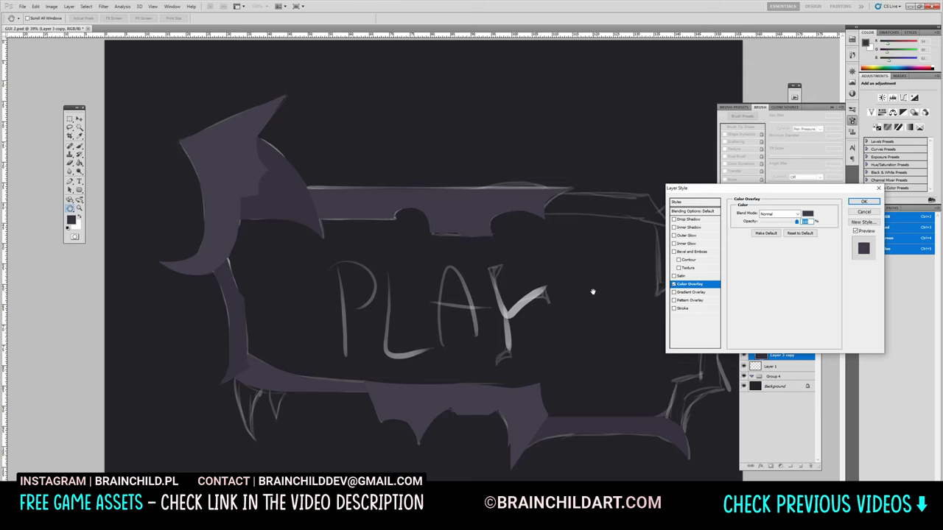
pyautogui.press('Return')
pyautogui.press('v')
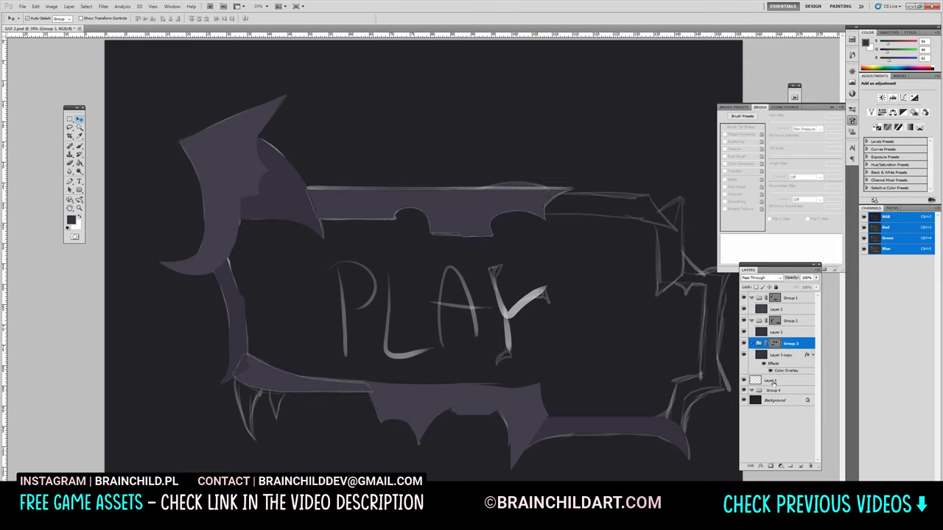
pyautogui.click(752, 378)
pyautogui.moveTo(775, 309); pyautogui.dragTo(770, 386)
# Trace the top-right frame edge, fill it grey and use the path as the group's mask.
pyautogui.press('p')
pyautogui.click(556, 192)
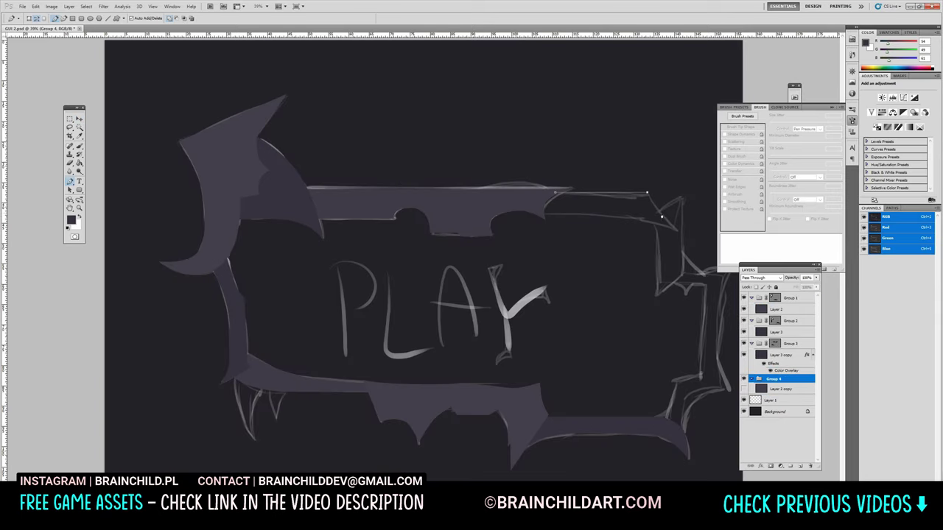
pyautogui.click(647, 193)
pyautogui.click(677, 231)
pyautogui.click(537, 213)
pyautogui.rightClick(691, 321)
pyautogui.click(648, 363)
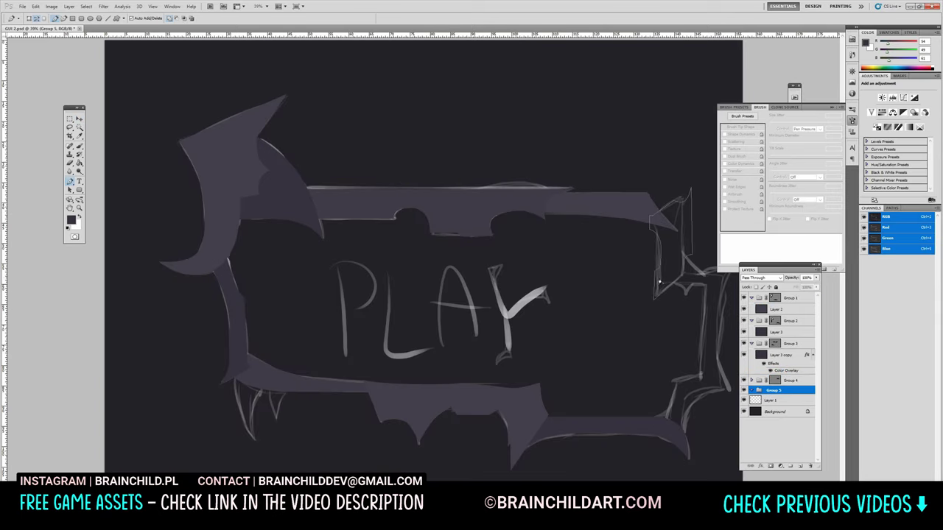
pyautogui.rightClick(734, 263)
pyautogui.click(692, 276)
# Hide the PLAY sketch and pick a new foreground colour for the next piece.
pyautogui.click(781, 403)
pyautogui.press('g')
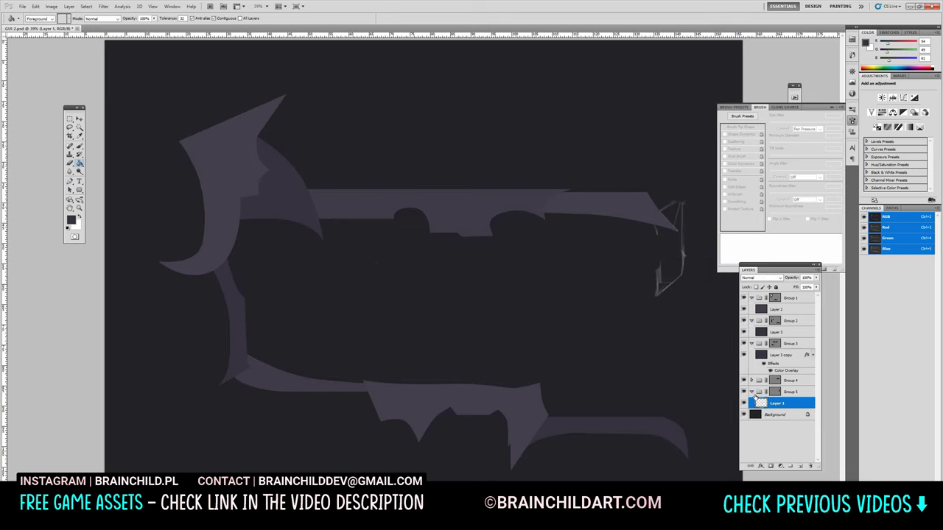
pyautogui.hotkey('ctrl', 'z')
pyautogui.hotkey('ctrl', 'z')
pyautogui.hotkey('ctrl', 'z')
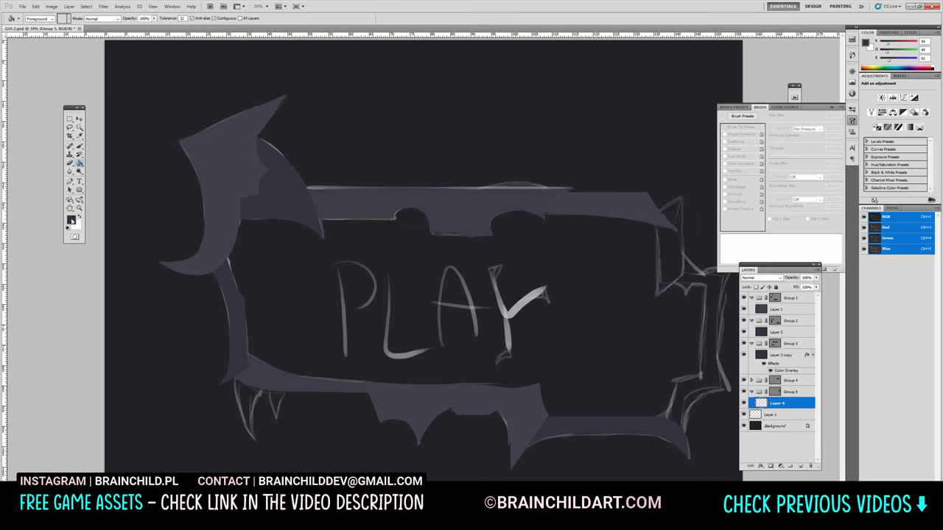
pyautogui.click(71, 218)
pyautogui.press('Return')
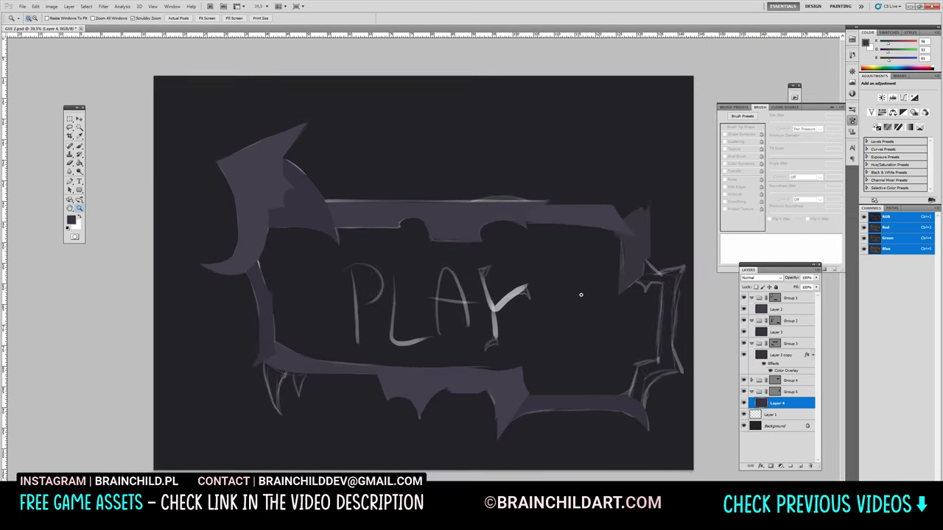
pyautogui.press('p')
pyautogui.click(714, 382)
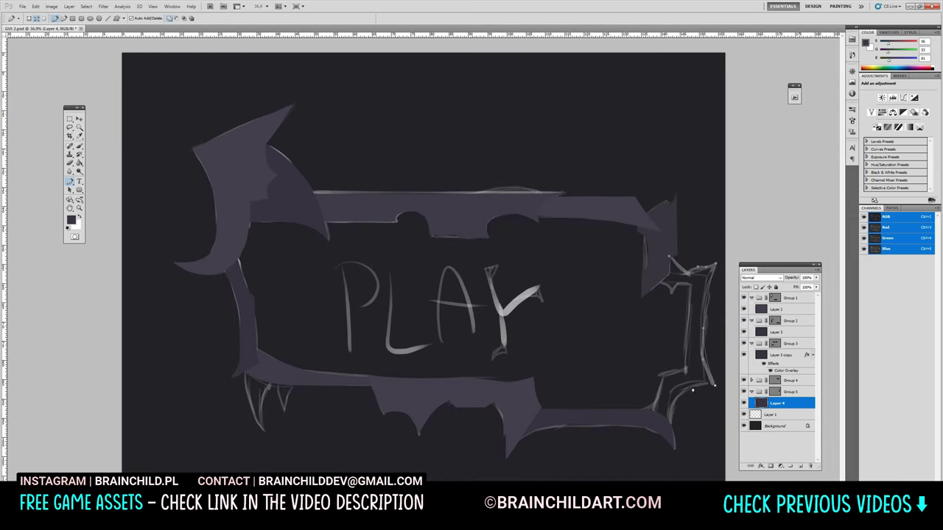
# Trace the lower-right frame edge into a masked group and fill it with grey.
pyautogui.click(687, 390)
pyautogui.click(643, 414)
pyautogui.rightClick(305, 383)
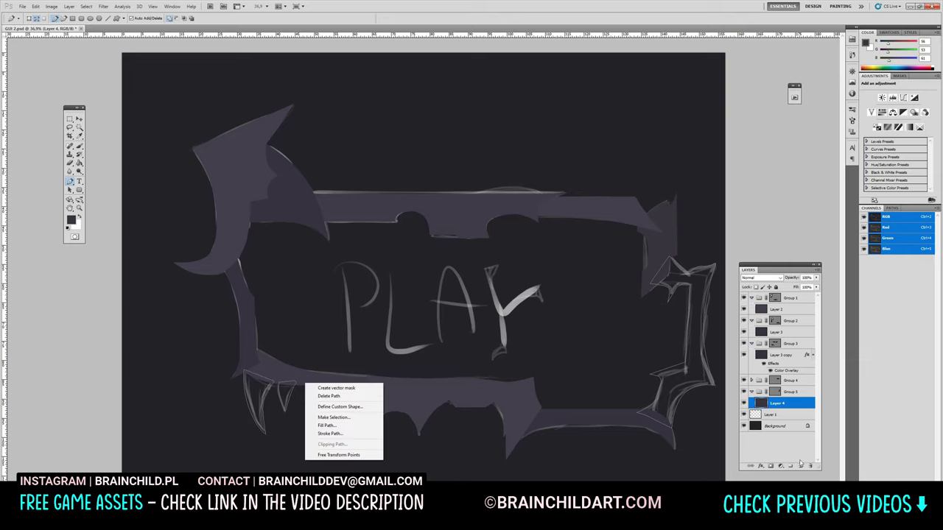
pyautogui.click(324, 417)
pyautogui.press('Return')
pyautogui.press('g')
pyautogui.click(497, 333)
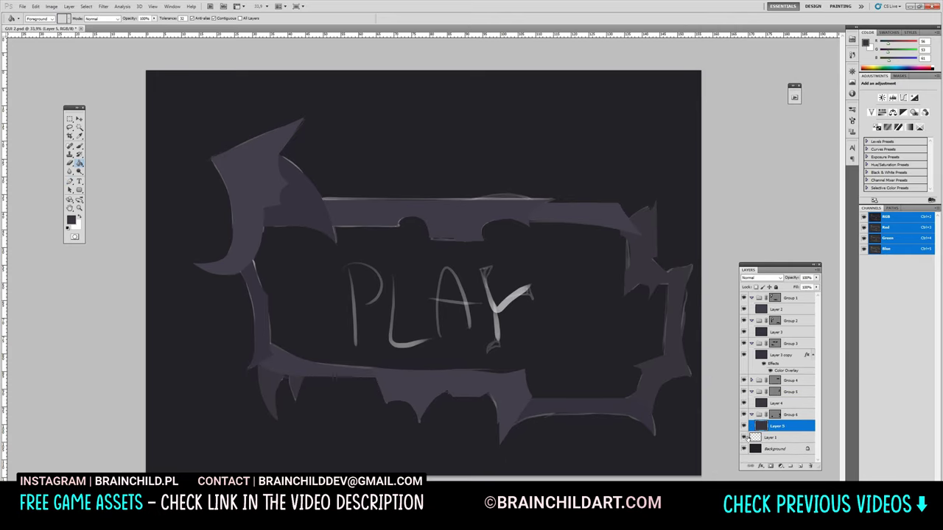
# Hide the PLAY sketch layer and collapse and select the frame piece groups.
pyautogui.click(744, 437)
pyautogui.keyDown('alt'); pyautogui.click(751, 298); pyautogui.keyUp('alt')
pyautogui.keyDown('shift'); pyautogui.click(789, 355); pyautogui.keyUp('shift')
pyautogui.press('z')
pyautogui.keyDown('alt'); pyautogui.click(445, 236); pyautogui.keyUp('alt')
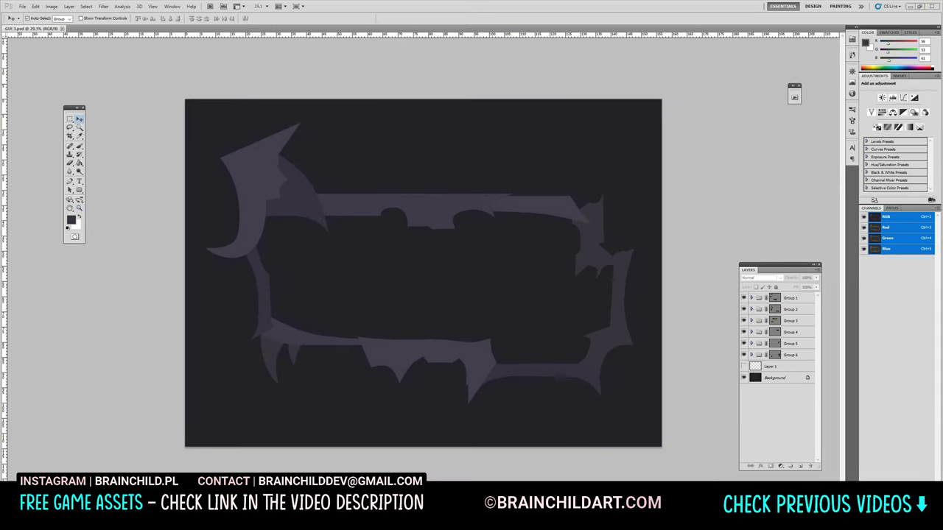
# Trace the plank outline along the frame's inner edge with the Pen on a new layer.
pyautogui.hotkey('ctrl', 'shift', 'alt', 'n')
pyautogui.press('p')
pyautogui.click(237, 256)
pyautogui.click(251, 278)
pyautogui.click(232, 287)
pyautogui.moveTo(235, 299)
pyautogui.mouseDown()
pyautogui.moveTo(239, 313)
pyautogui.moveTo(645, 347)
pyautogui.mouseUp()
pyautogui.moveTo(634, 301)
pyautogui.mouseDown()
pyautogui.moveTo(575, 251)
pyautogui.moveTo(417, 221)
pyautogui.moveTo(237, 255)
pyautogui.mouseUp()
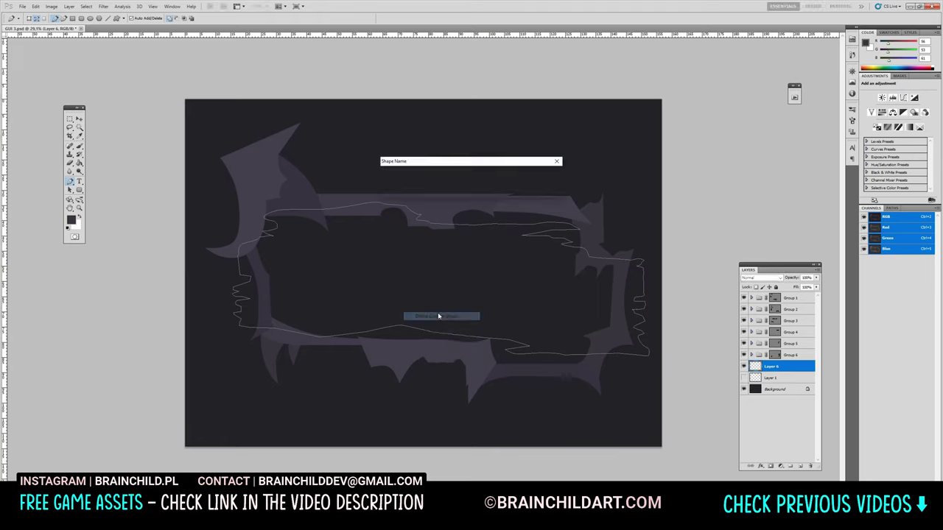
pyautogui.rightClick(491, 331)
# Fill the plank area with a warm brown.
pyautogui.click(516, 350)
pyautogui.click(605, 274)
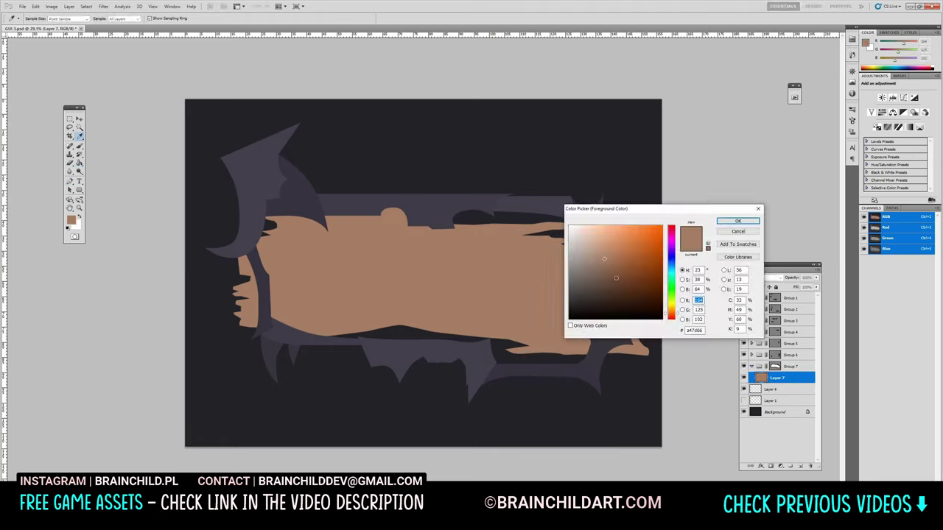
pyautogui.click(738, 221)
pyautogui.press('z')
pyautogui.keyDown('alt'); pyautogui.click(418, 272); pyautogui.keyUp('alt')
pyautogui.moveTo(419, 273)
pyautogui.mouseDown()
pyautogui.moveTo(449, 274)
pyautogui.moveTo(384, 277)
pyautogui.moveTo(421, 279)
pyautogui.mouseUp()
# Reshape the plank outline's top edge with the Convert Point Tool to match the fill.
pyautogui.click(80, 165)
pyautogui.click(69, 182)
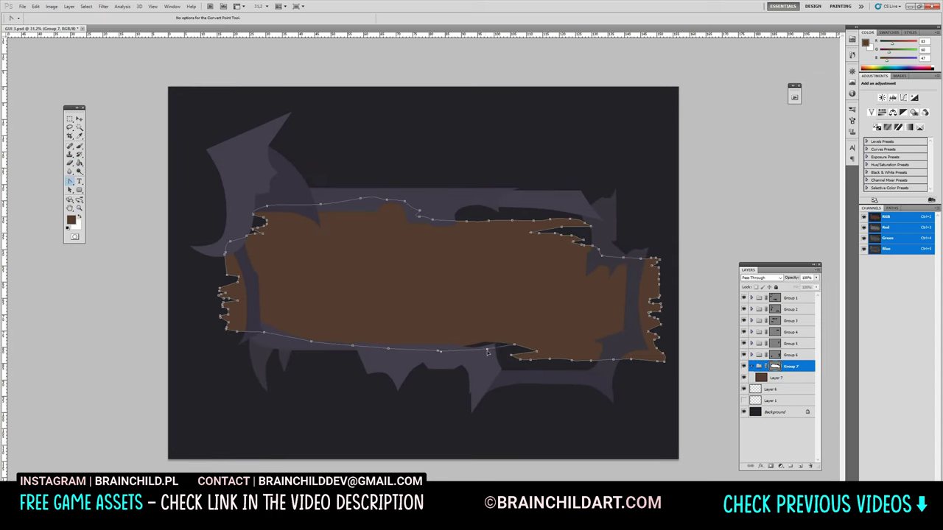
pyautogui.moveTo(357, 221); pyautogui.dragTo(317, 218)
pyautogui.moveTo(386, 215)
pyautogui.mouseDown()
pyautogui.moveTo(414, 207)
pyautogui.moveTo(549, 221)
pyautogui.mouseUp()
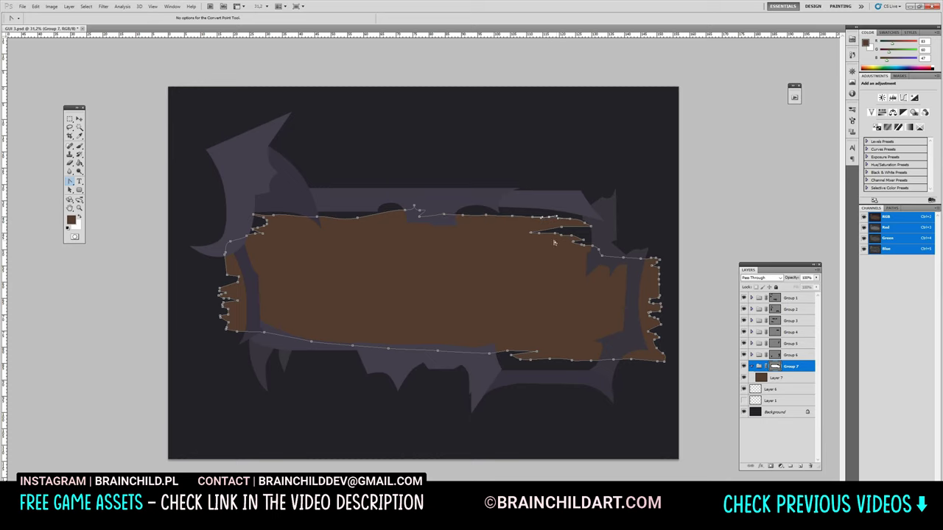
pyautogui.press('z')
pyautogui.keyDown('alt'); pyautogui.click(347, 209); pyautogui.keyUp('alt')
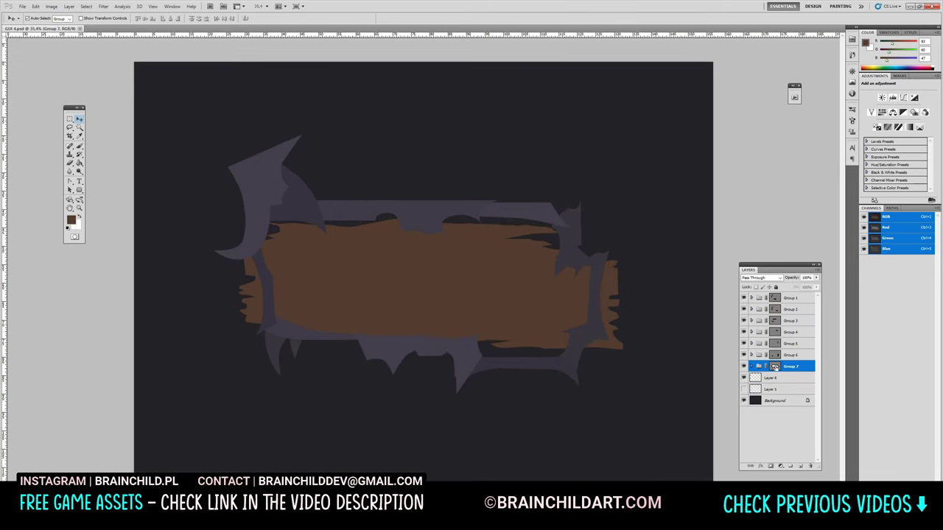
# Paint light-brown grain streaks near the top and across the plank.
pyautogui.click(79, 146)
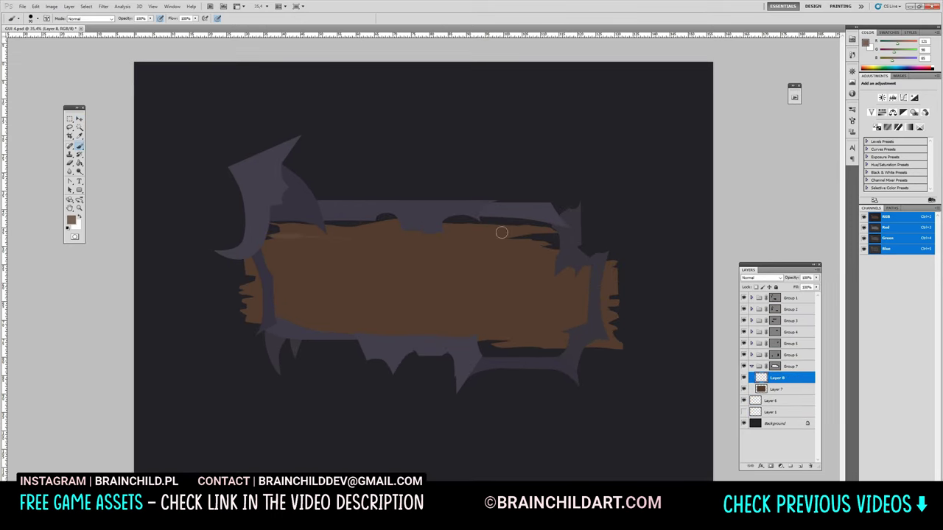
pyautogui.moveTo(458, 242); pyautogui.dragTo(552, 241)
pyautogui.moveTo(250, 286); pyautogui.dragTo(568, 292)
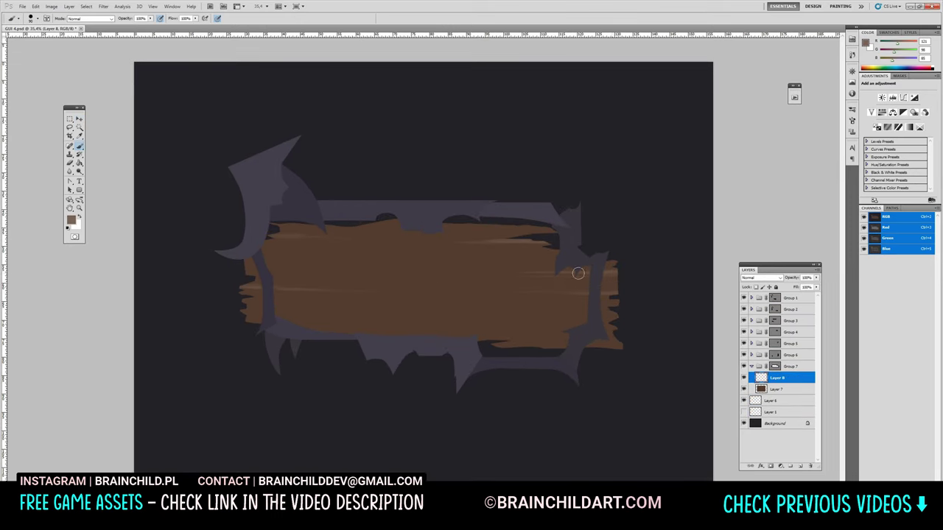
# Add a short light grain streak on the plank's left end and zoom in on the grain.
pyautogui.moveTo(256, 300); pyautogui.dragTo(299, 302)
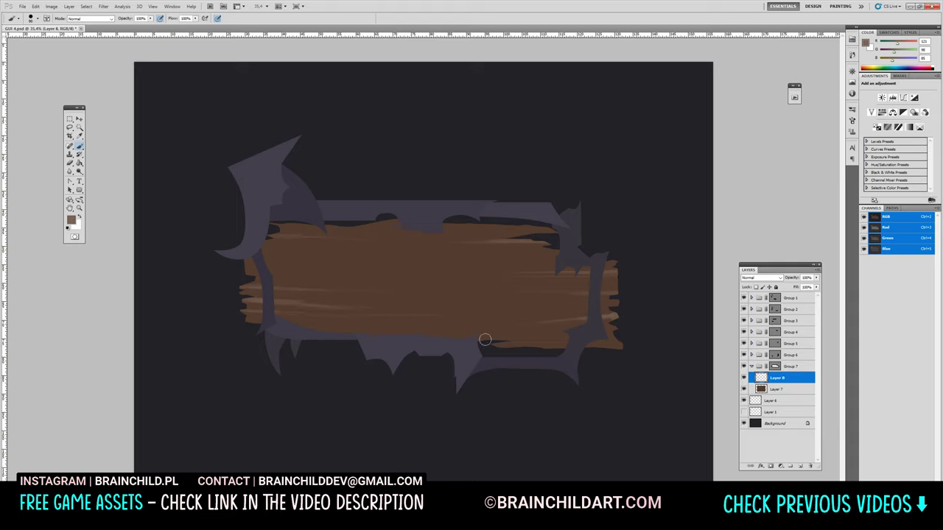
pyautogui.hotkey('ctrl', '-')
pyautogui.hotkey('ctrl', '-')
pyautogui.hotkey('ctrl', '-')
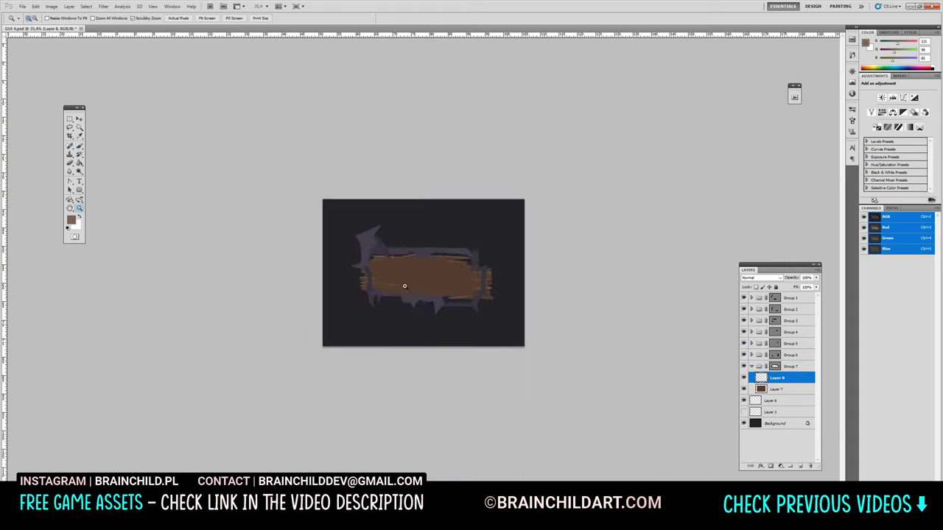
pyautogui.press('b')
pyautogui.hotkey('ctrl', '+')
pyautogui.hotkey('ctrl', '+')
pyautogui.hotkey('ctrl', '+')
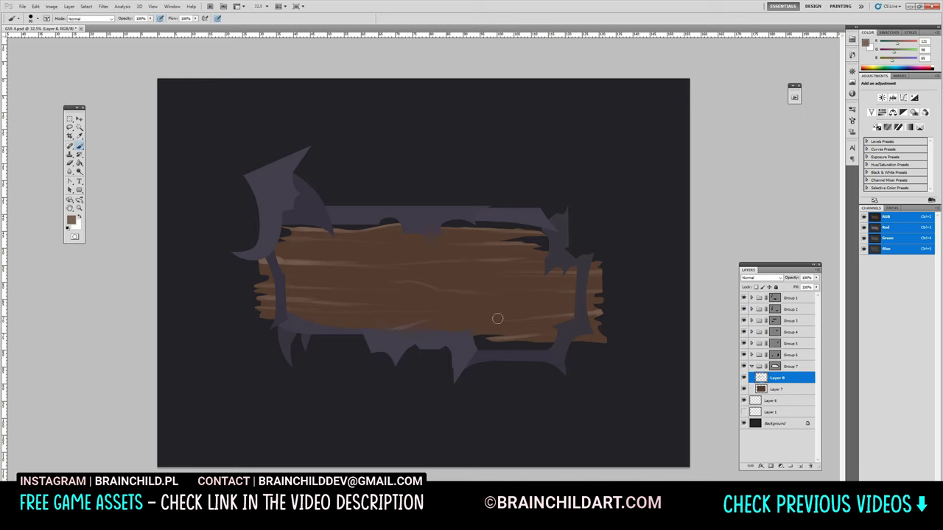
pyautogui.hotkey('ctrl', '+')
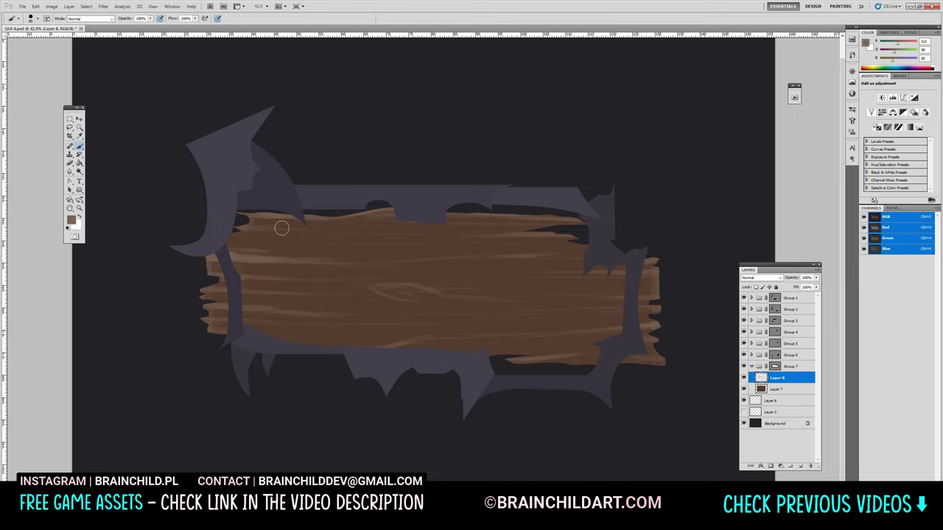
pyautogui.hotkey('ctrl', '+')
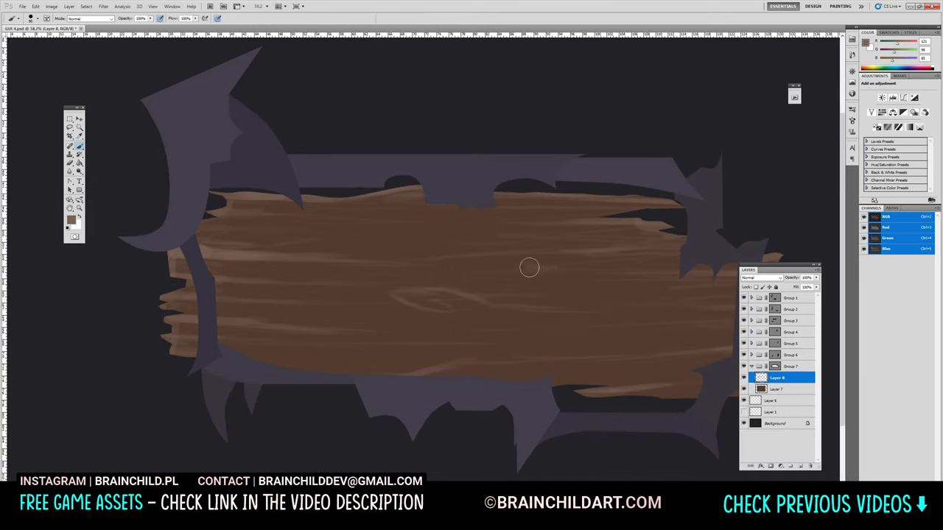
pyautogui.scroll(-3, 368, 273)
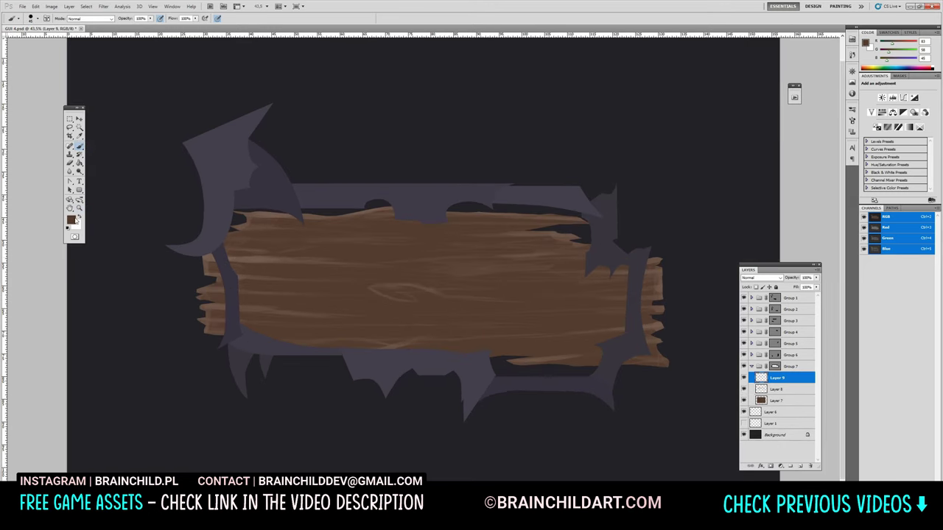
# Paint darker brown streaks along the plank's top edge, upper right and left part.
pyautogui.moveTo(340, 219); pyautogui.dragTo(393, 214)
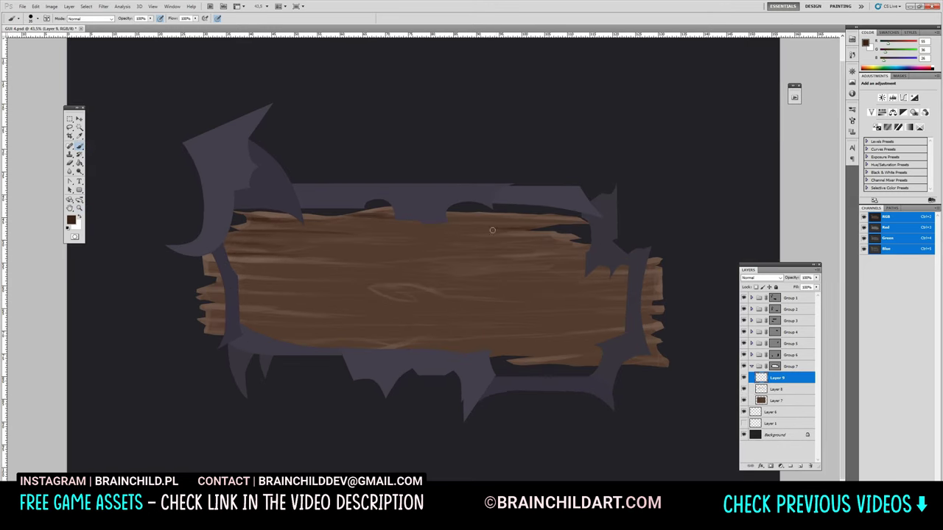
pyautogui.moveTo(553, 240); pyautogui.dragTo(566, 234)
pyautogui.moveTo(298, 281); pyautogui.dragTo(237, 274)
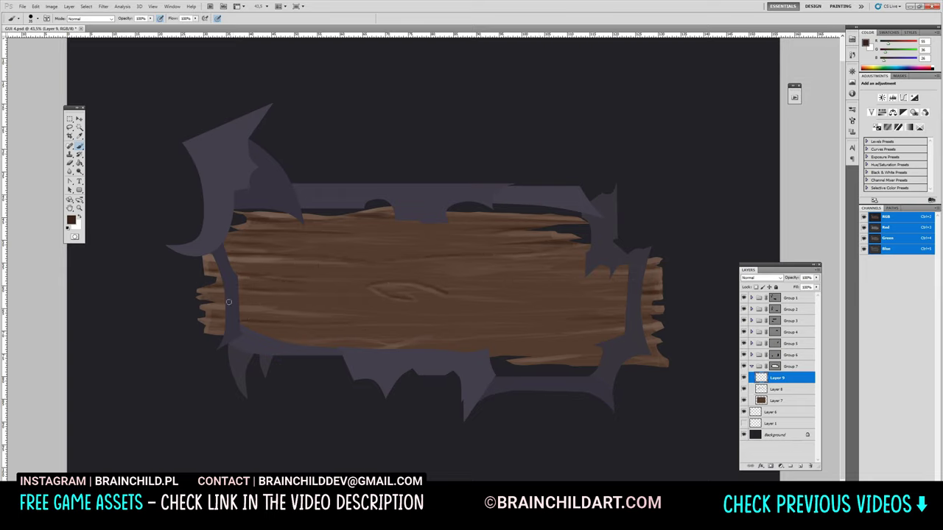
# Shade the plank with two gradient layers, setting one to Hard Mix at 58% opacity.
pyautogui.hotkey('ctrl', '-')
pyautogui.hotkey('ctrl', '-')
pyautogui.hotkey('ctrl', '-')
pyautogui.press('g')
pyautogui.moveTo(460, 256); pyautogui.dragTo(596, 422)
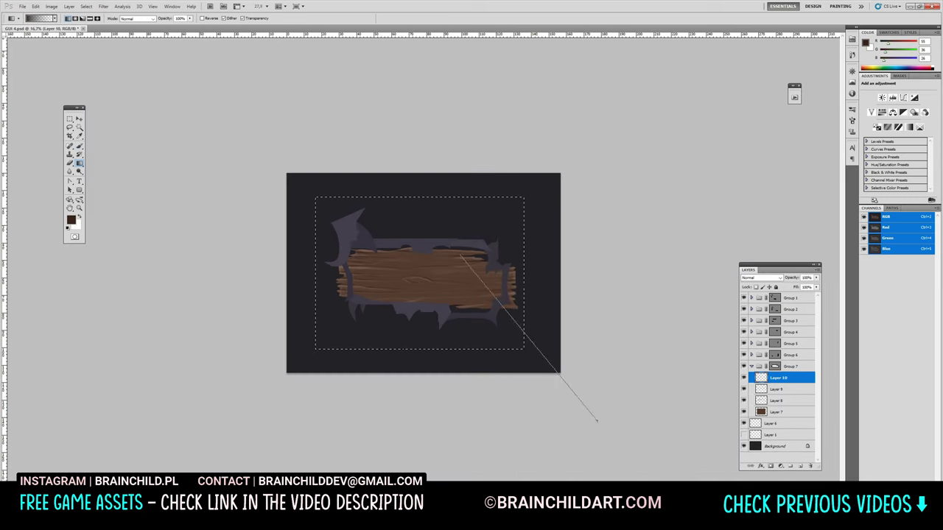
pyautogui.hotkey('ctrl', 'shift', 'alt', 'n')
pyautogui.moveTo(548, 298); pyautogui.dragTo(580, 300)
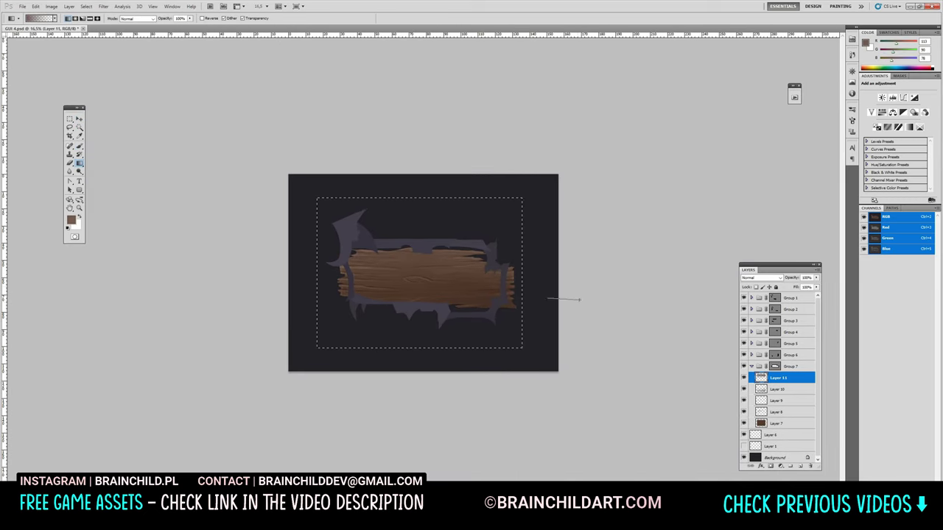
pyautogui.hotkey('ctrl', 'd')
pyautogui.press('m')
pyautogui.click(761, 278)
pyautogui.click(762, 374)
pyautogui.moveTo(815, 277); pyautogui.dragTo(801, 285)
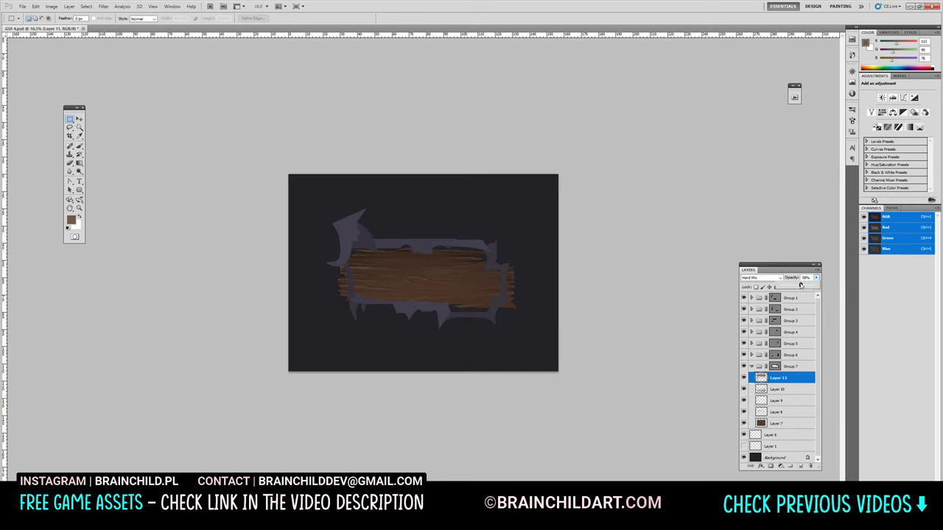
# Paint a soft vignette around the button on a new bottom layer.
pyautogui.hotkey('ctrl', 'shift', 'alt', 'n')
pyautogui.hotkey('ctrl', 'shift', '[')
pyautogui.hotkey('ctrl', '+')
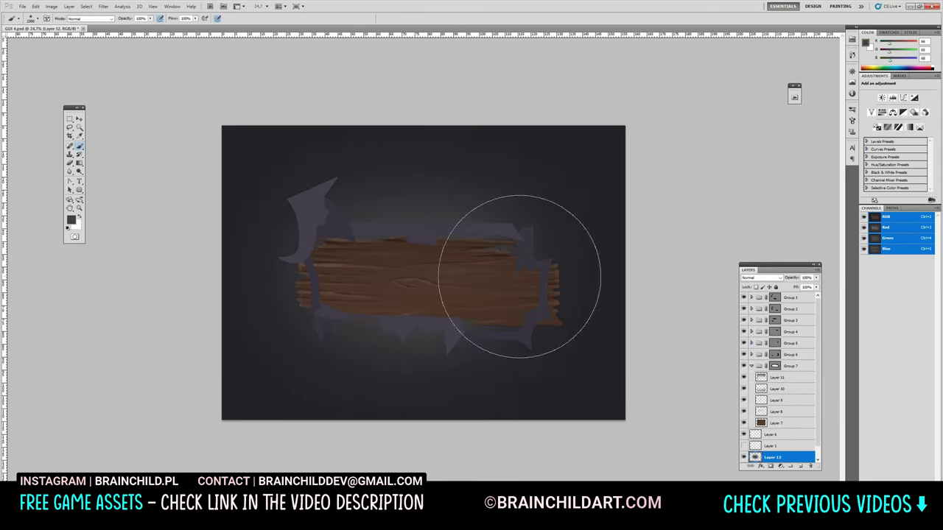
pyautogui.moveTo(497, 280); pyautogui.dragTo(519, 281)
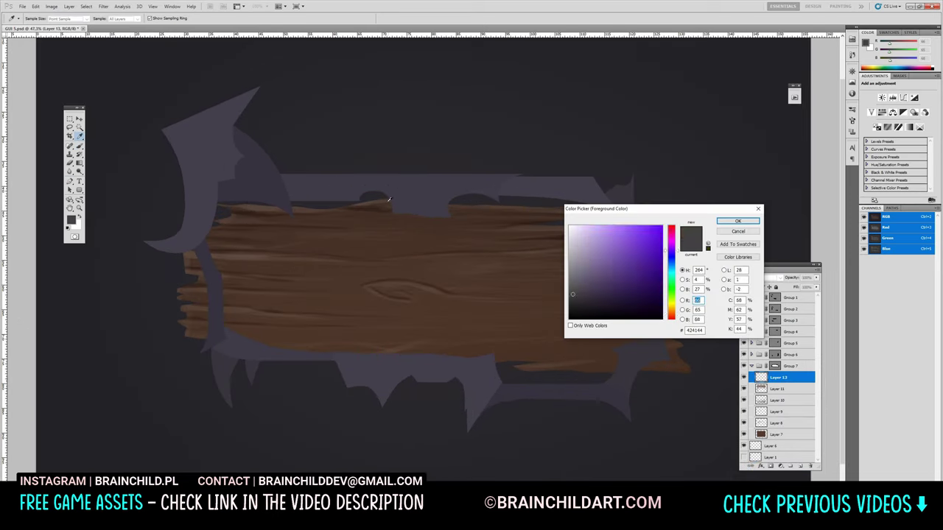
pyautogui.press('Return')
pyautogui.press('b')
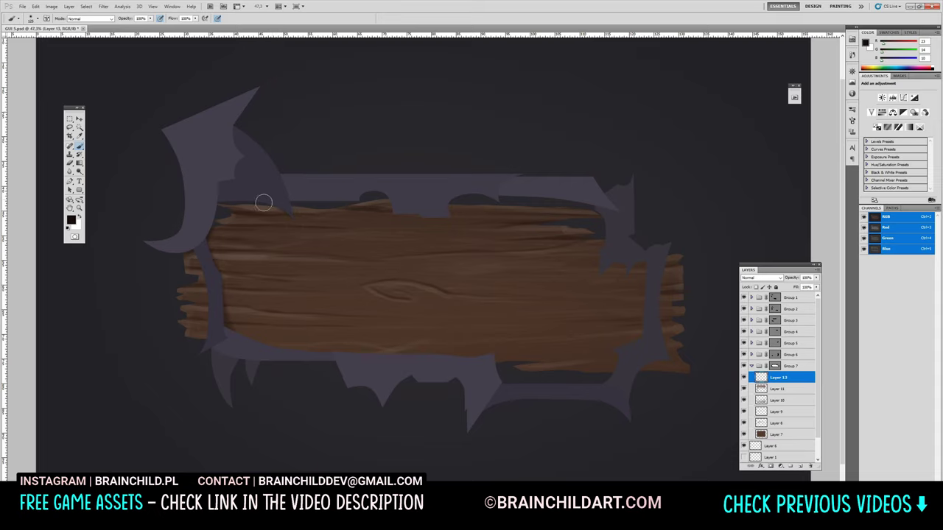
# Paint dark shadow strokes where the frame's notches overlap the wood along the top.
pyautogui.moveTo(404, 213); pyautogui.dragTo(455, 214)
pyautogui.keyDown('alt'); pyautogui.scroll(3, 460, 177); pyautogui.keyUp('alt')
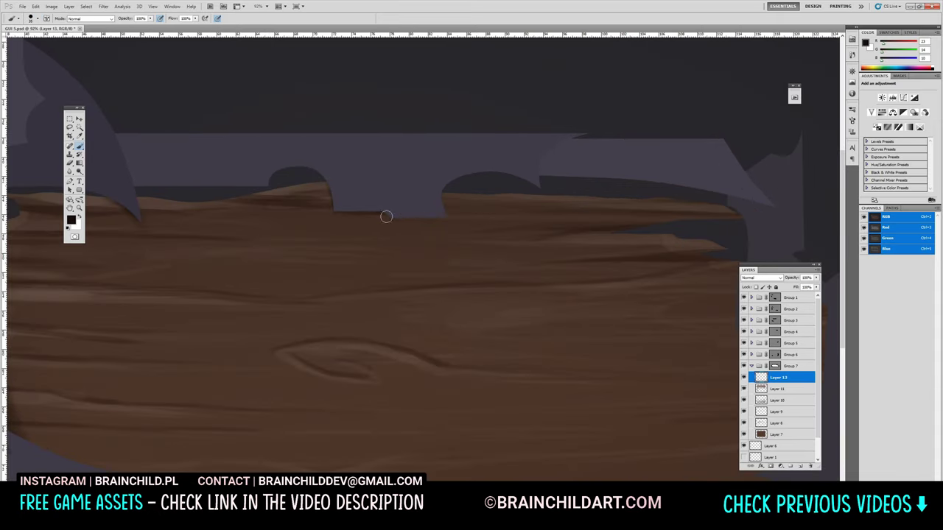
pyautogui.moveTo(328, 190); pyautogui.dragTo(444, 200)
pyautogui.hscroll(5, 673, 219)
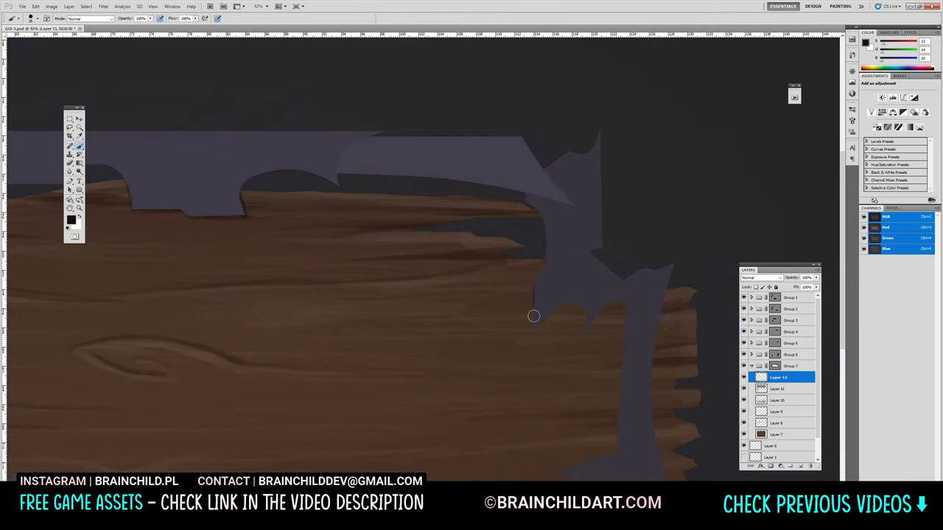
pyautogui.scroll(-4, 652, 340)
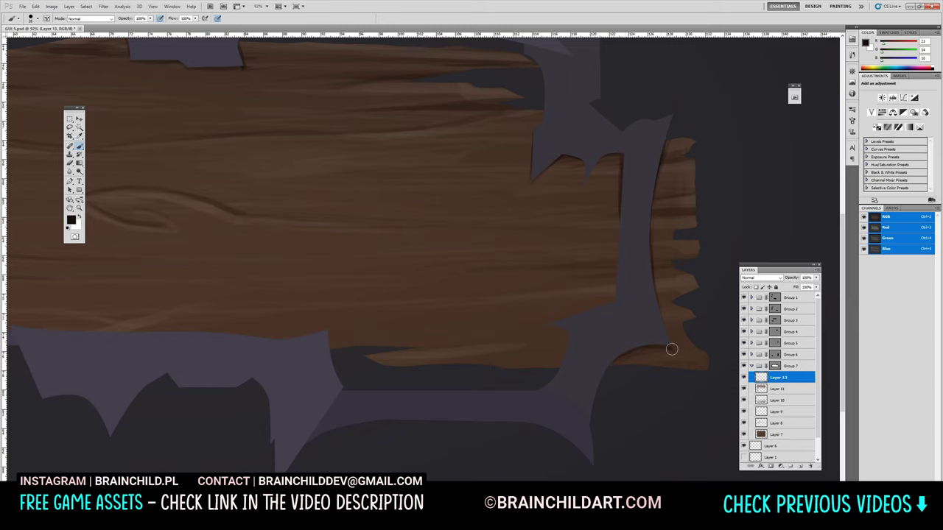
pyautogui.scroll(3, 276, 340)
pyautogui.hscroll(-10, 276, 340)
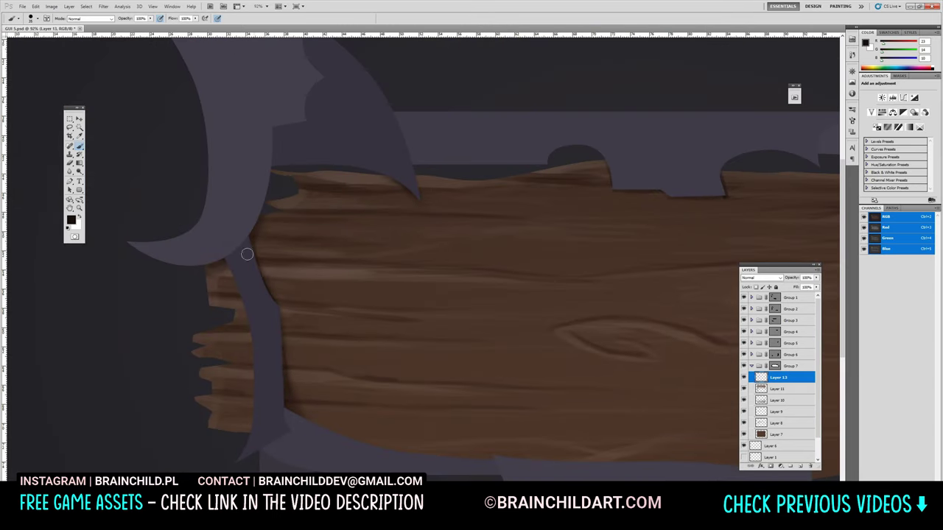
pyautogui.scroll(-5, 589, 236)
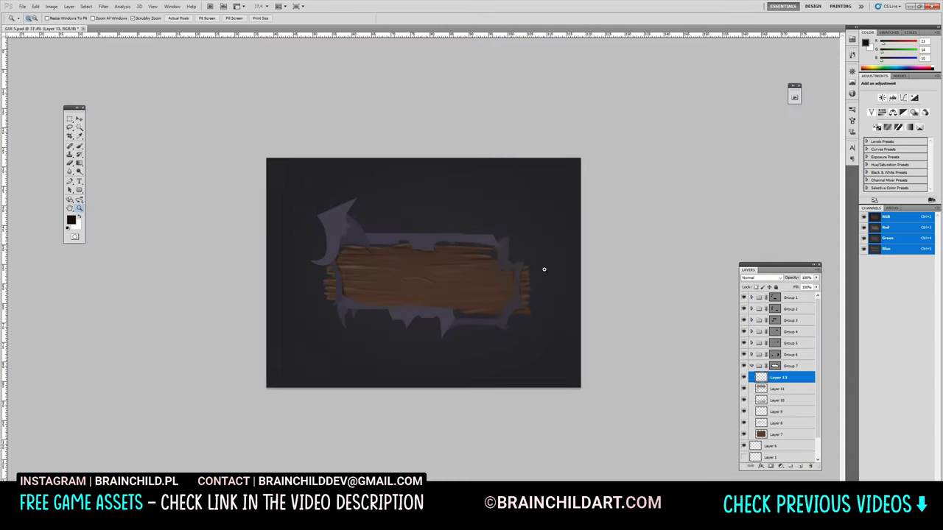
pyautogui.scroll(2, 543, 267)
# Outline the first board-gap stripe across the plank with the Pen on a new layer.
pyautogui.scroll(1, 369, 250)
pyautogui.press('p')
pyautogui.hotkey('ctrl', 'shift', 'alt', 'n')
pyautogui.click(660, 287)
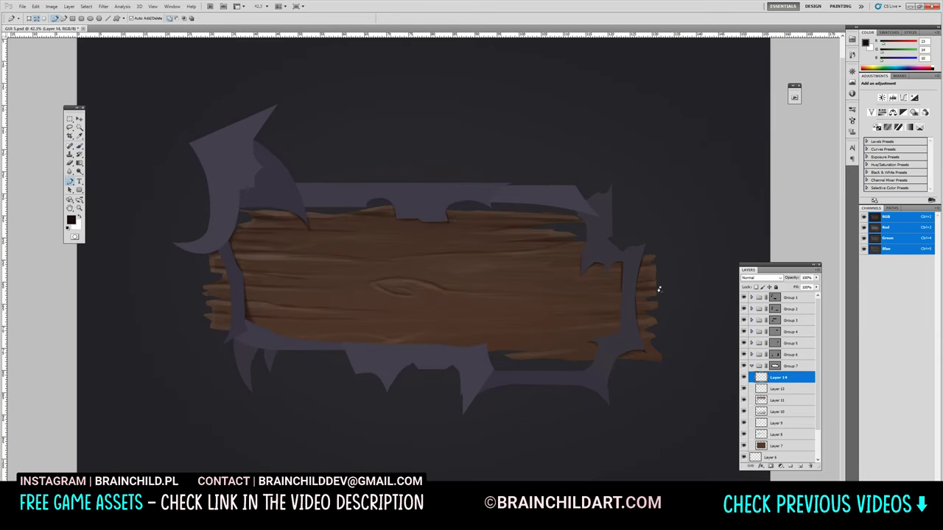
pyautogui.moveTo(509, 288); pyautogui.dragTo(551, 288)
pyautogui.click(404, 306)
pyautogui.moveTo(606, 305); pyautogui.dragTo(647, 304)
pyautogui.click(660, 287)
# Outline a second stripe across the upper plank.
pyautogui.click(207, 251)
pyautogui.click(316, 255)
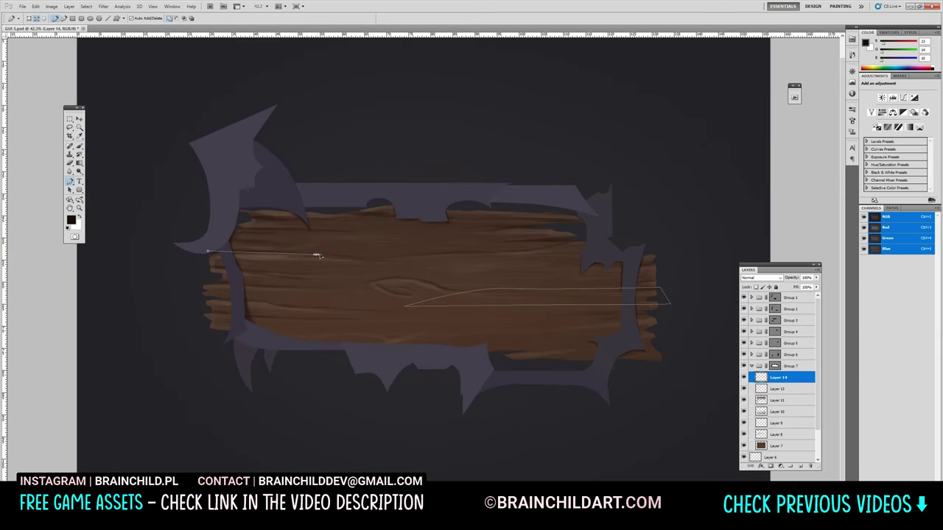
pyautogui.click(385, 259)
pyautogui.click(473, 252)
pyautogui.click(574, 238)
pyautogui.click(212, 240)
pyautogui.click(207, 251)
# Outline thin stripes across the lower plank and on the right side.
pyautogui.click(207, 296)
pyautogui.click(264, 299)
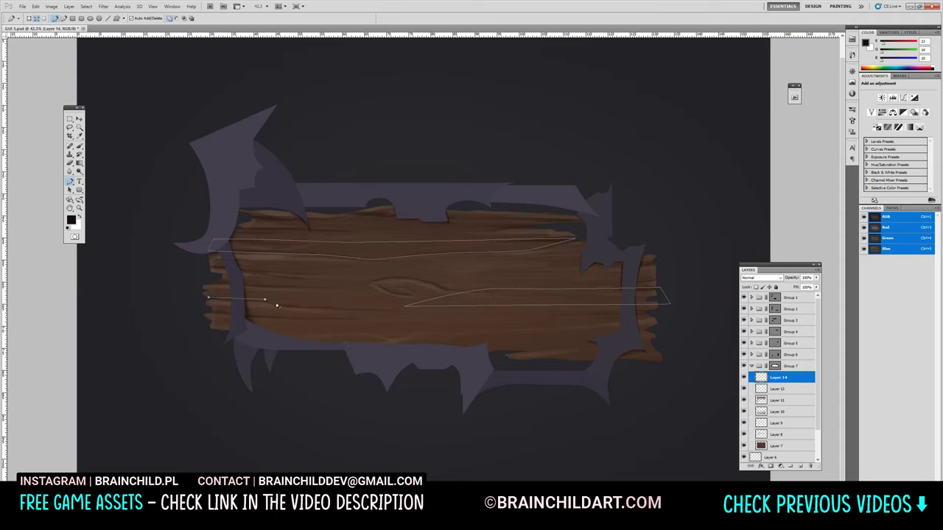
pyautogui.click(452, 323)
pyautogui.click(579, 324)
pyautogui.click(302, 327)
pyautogui.click(206, 315)
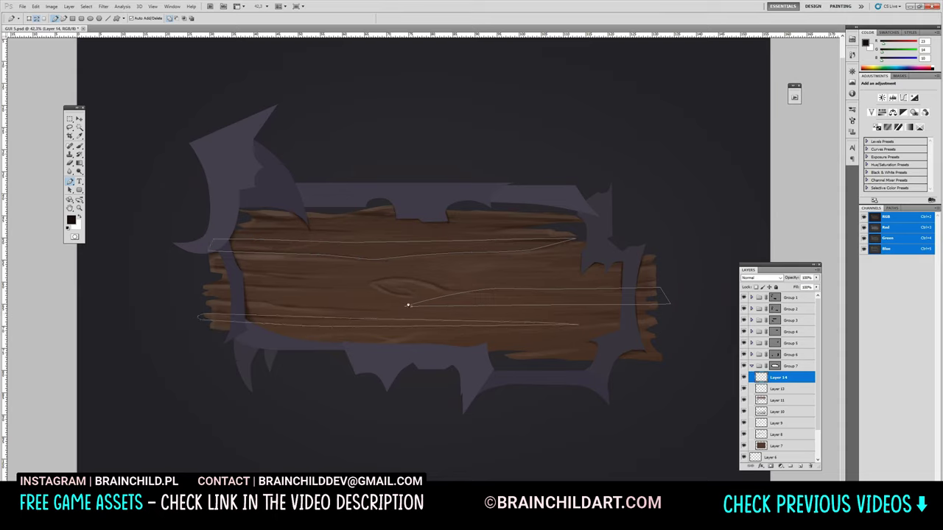
pyautogui.click(663, 260)
pyautogui.click(582, 267)
pyautogui.click(417, 268)
pyautogui.click(663, 260)
# Turn the stripe paths into a selection and fill it dark on a new layer.
pyautogui.rightClick(640, 274)
pyautogui.click(671, 301)
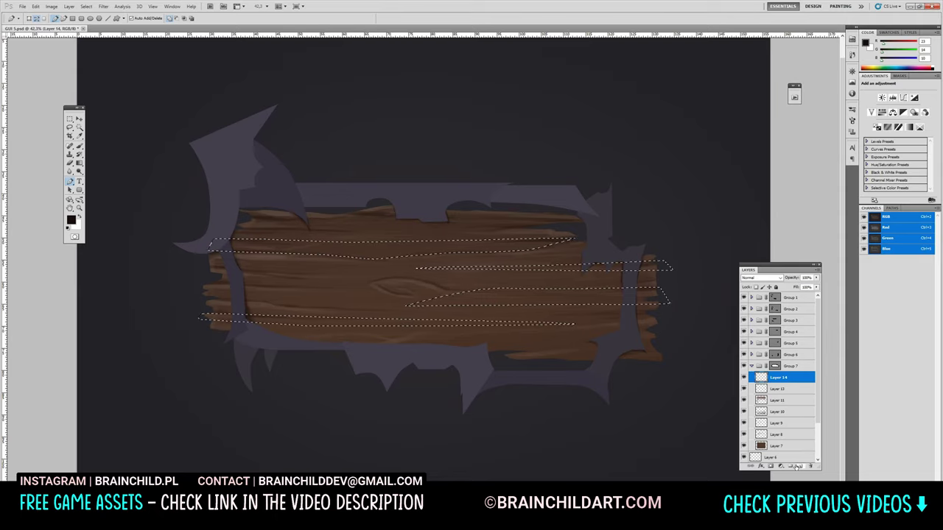
pyautogui.hotkey('ctrl', 'shift', 'alt', 'n')
pyautogui.press('g')
pyautogui.hotkey('alt', 'BackSpace')
pyautogui.hotkey('ctrl', 'z')
# Shade the stripe selection with a dark gradient, dropping some stripes from it.
pyautogui.hotkey('shift', 'g')
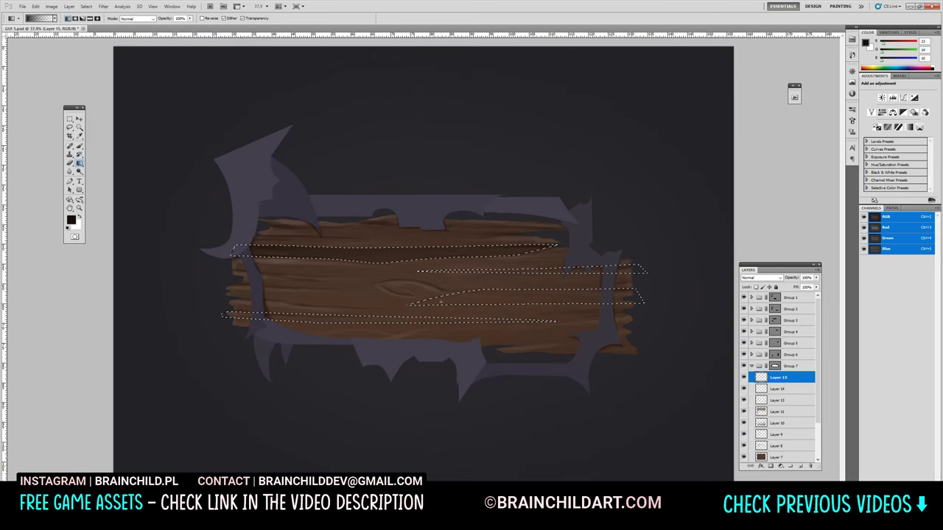
pyautogui.scroll(-1, 383, 238)
pyautogui.press('l')
pyautogui.moveTo(560, 240); pyautogui.dragTo(221, 258)
pyautogui.press('g')
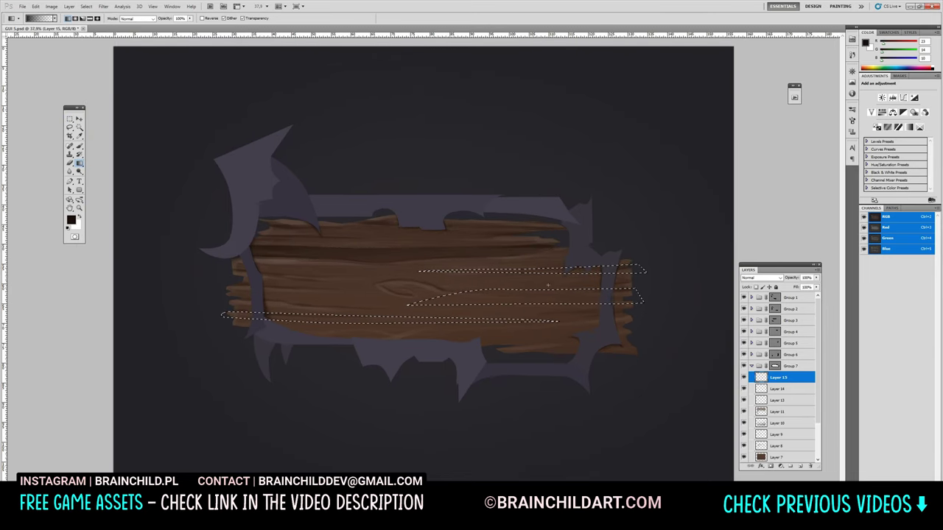
pyautogui.hotkey('ctrl', 'z')
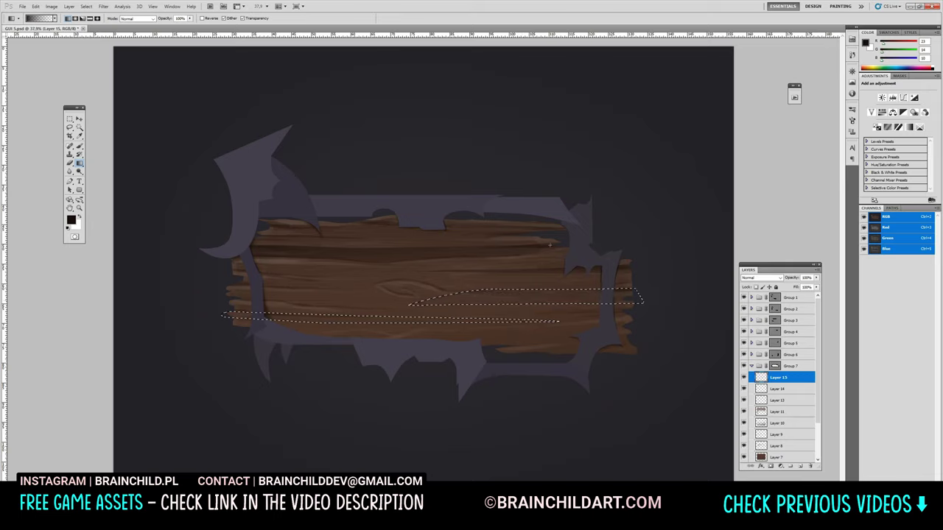
pyautogui.hotkey('ctrl', 'z')
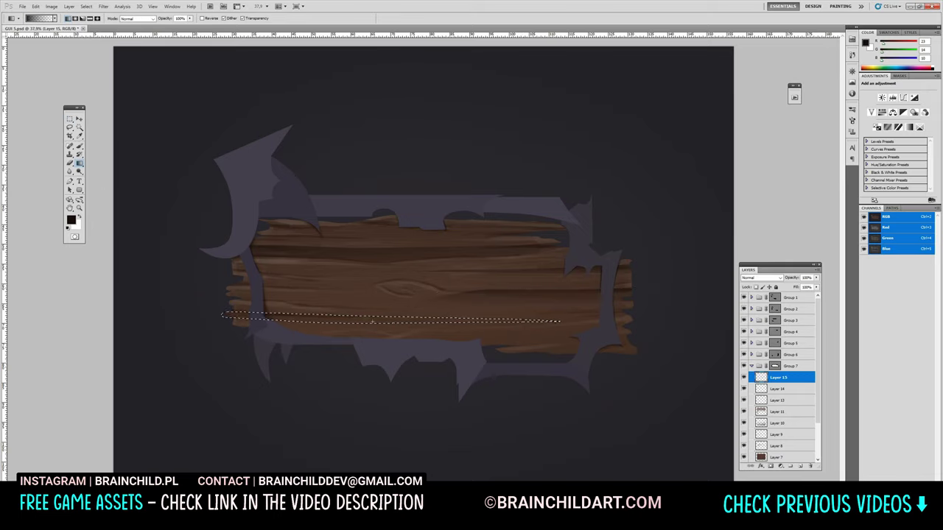
# Set up a smaller brush on a new layer for grain details.
pyautogui.press('b')
pyautogui.hotkey('ctrl', 'z')
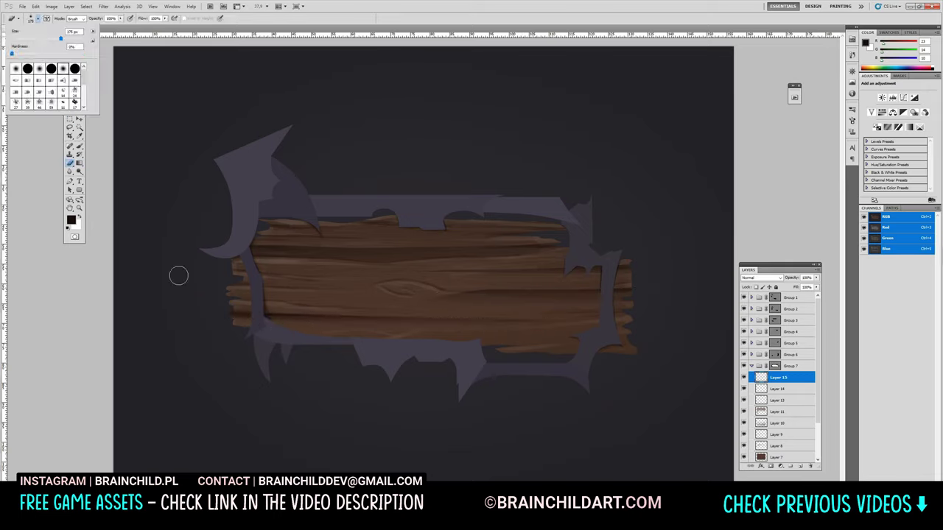
pyautogui.press('[')
pyautogui.press('[')
pyautogui.press('[')
pyautogui.press('[')
pyautogui.press(']')
pyautogui.press(']')
pyautogui.press(']')
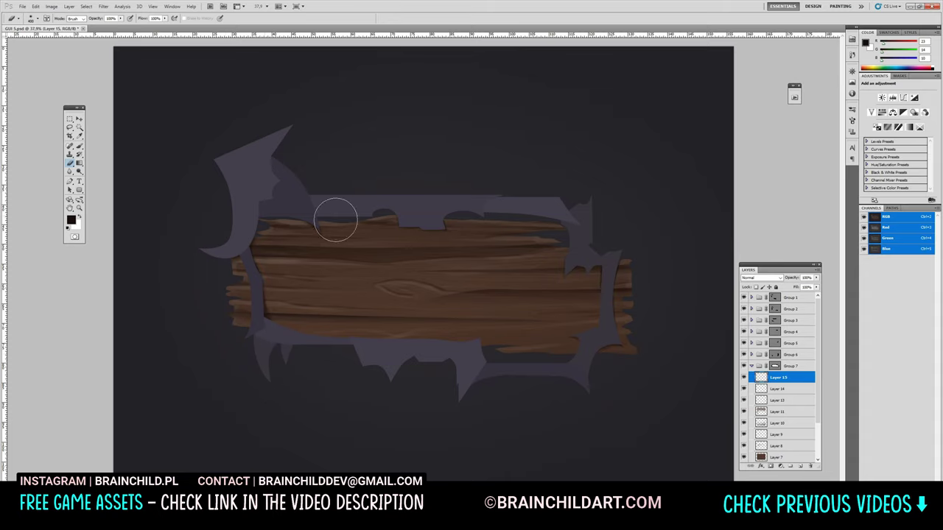
pyautogui.moveTo(343, 243)
pyautogui.mouseDown()
pyautogui.moveTo(418, 272)
pyautogui.moveTo(472, 280)
pyautogui.mouseUp()
pyautogui.click(801, 466)
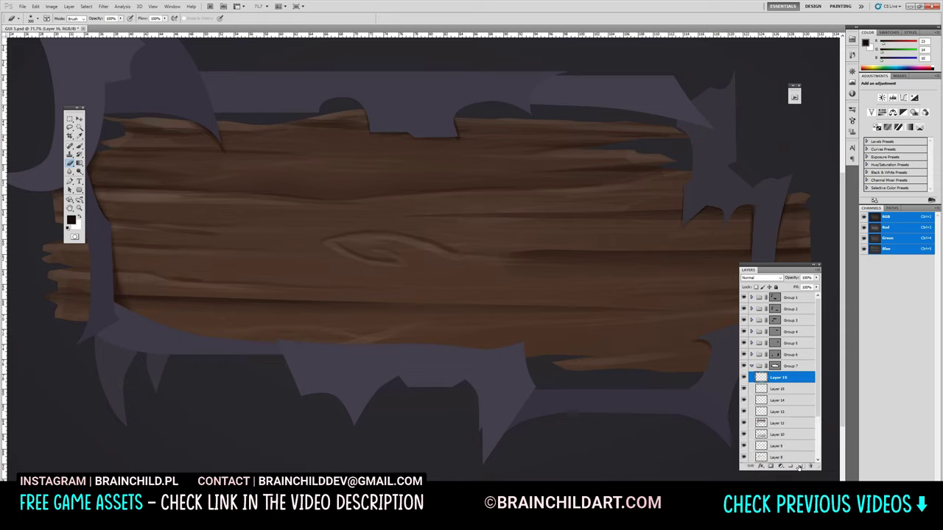
pyautogui.press('b')
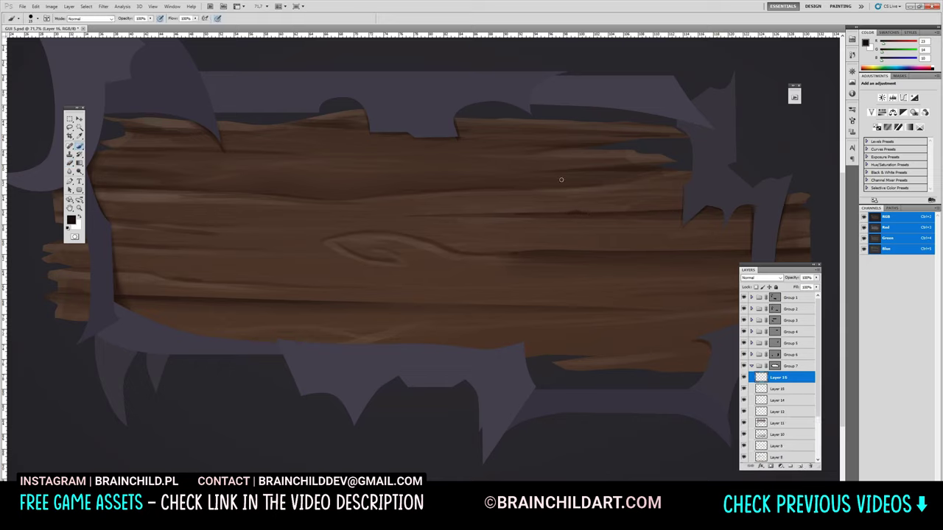
# Paint a dark grain line and a thin crack on the boards, then pick a light brown.
pyautogui.moveTo(528, 149); pyautogui.dragTo(497, 147)
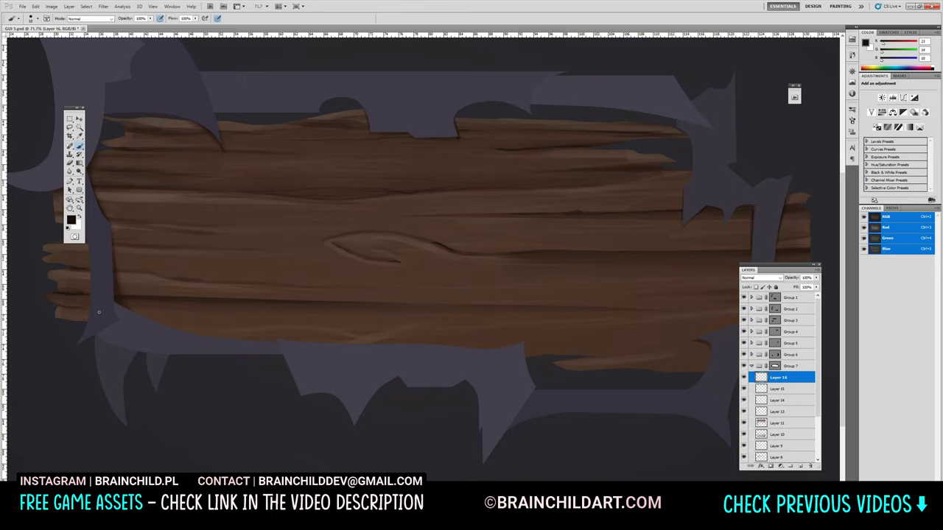
pyautogui.scroll(1, 99, 312)
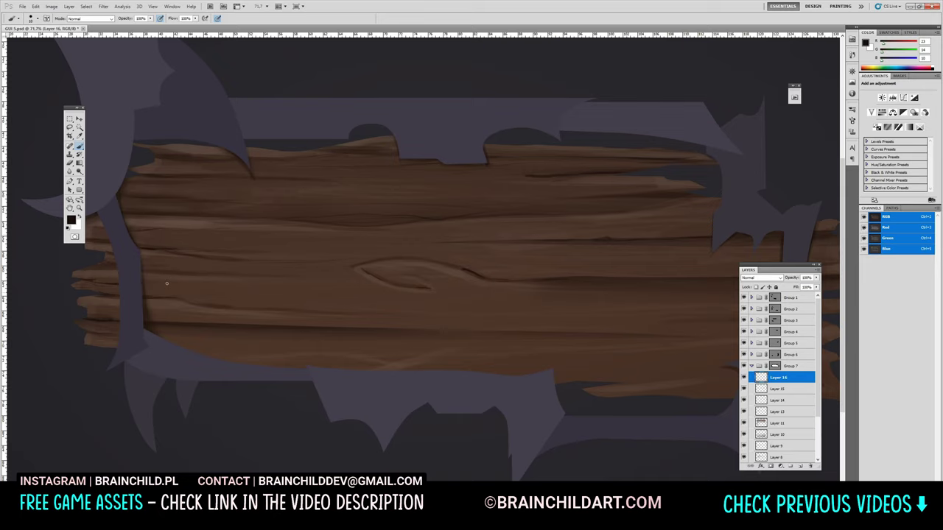
pyautogui.scroll(-1, 362, 305)
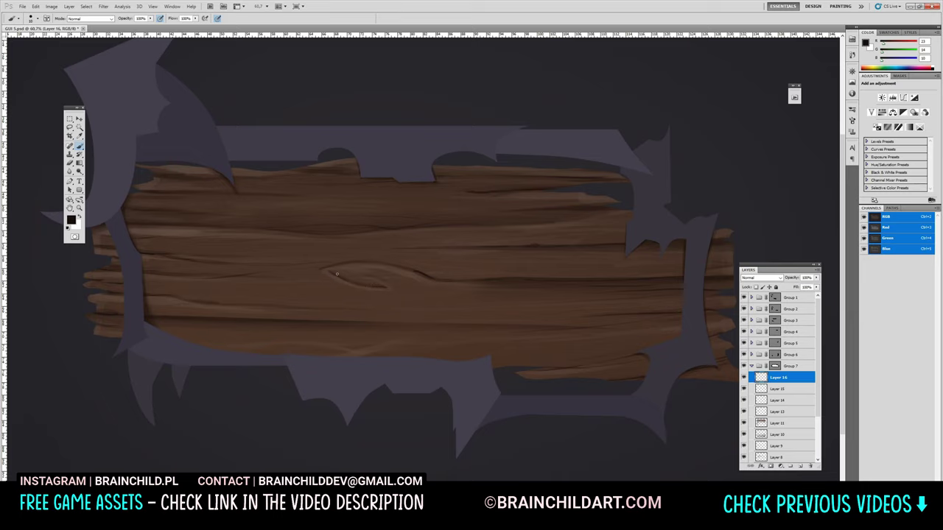
pyautogui.moveTo(526, 228); pyautogui.dragTo(583, 215)
pyautogui.moveTo(450, 323)
pyautogui.mouseDown()
pyautogui.moveTo(521, 270)
pyautogui.moveTo(509, 309)
pyautogui.mouseUp()
pyautogui.press('Return')
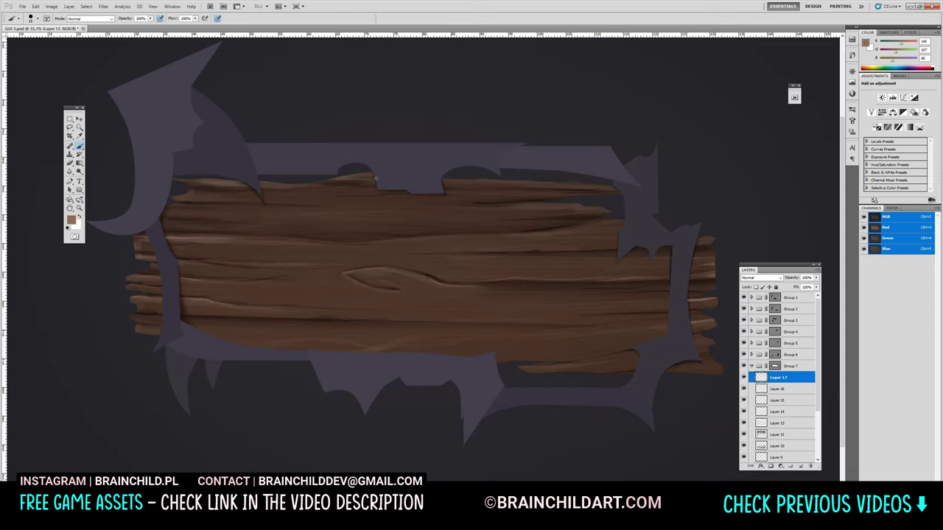
# Paint light highlights along the plank's top edge and grain.
pyautogui.moveTo(462, 184)
pyautogui.mouseDown()
pyautogui.moveTo(565, 187)
pyautogui.moveTo(605, 210)
pyautogui.mouseUp()
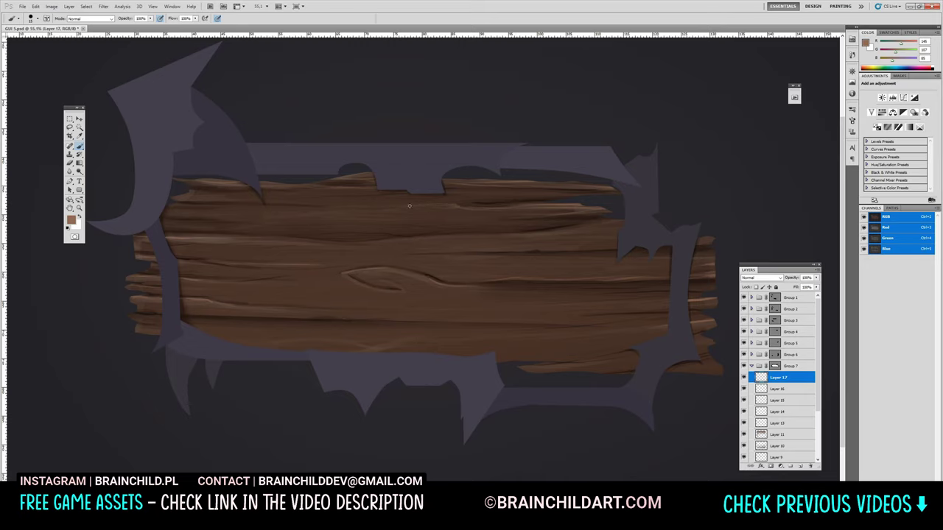
pyautogui.moveTo(493, 255); pyautogui.dragTo(716, 257)
pyautogui.scroll(-5, 674, 274)
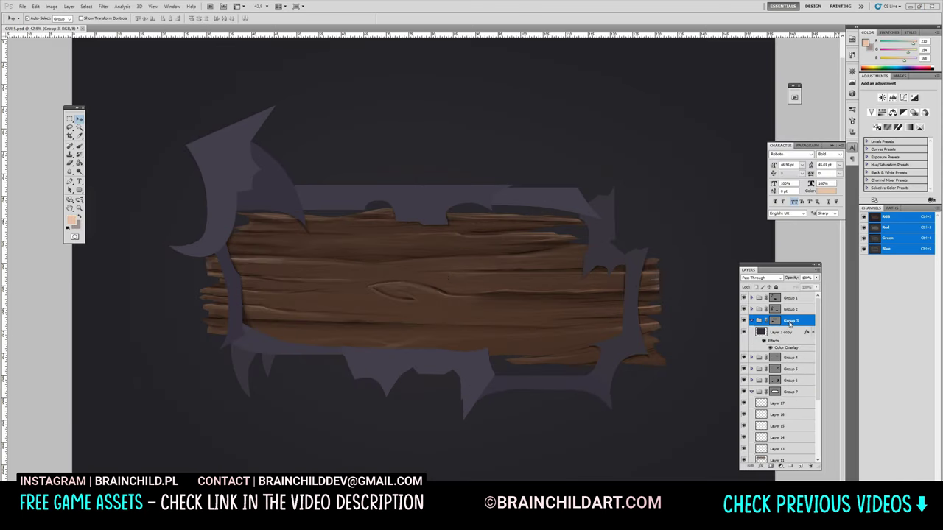
# Paint light grey highlights along the top blade's edge and notch rims.
pyautogui.press('Return')
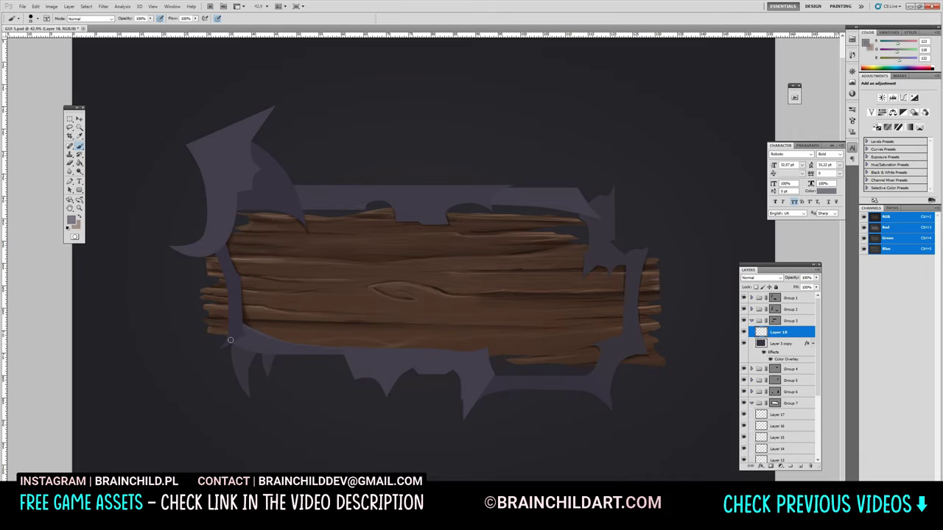
pyautogui.hotkey('ctrl', '+')
pyautogui.hotkey('ctrl', '+')
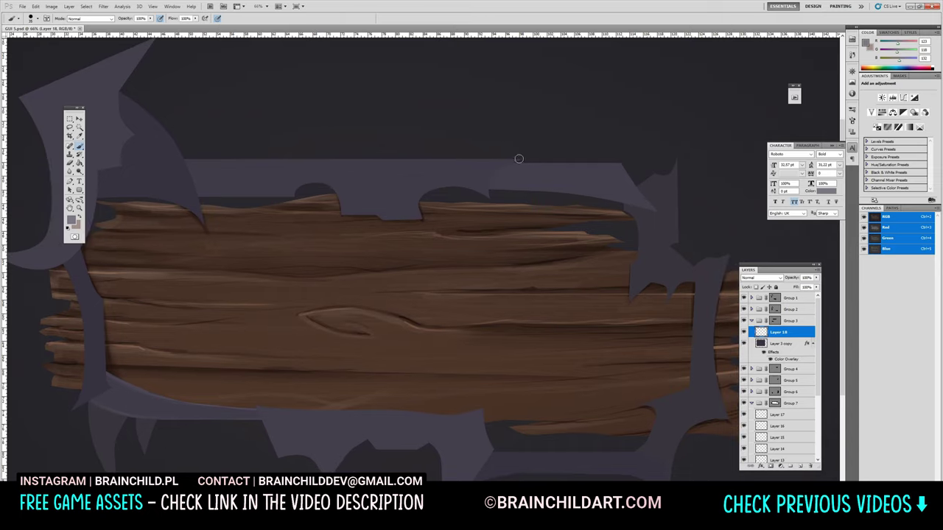
pyautogui.moveTo(526, 162); pyautogui.dragTo(193, 170)
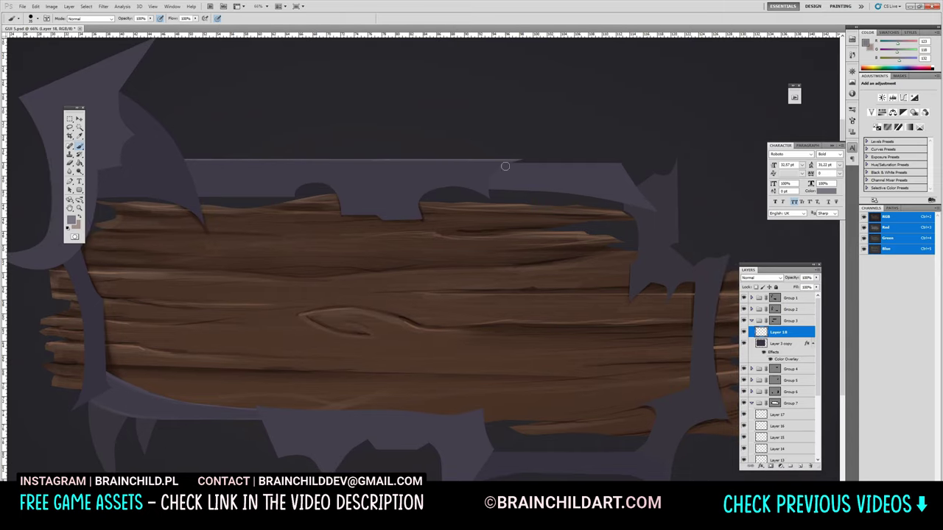
pyautogui.moveTo(487, 195); pyautogui.dragTo(509, 163)
pyautogui.moveTo(422, 197)
pyautogui.mouseDown()
pyautogui.moveTo(456, 184)
pyautogui.moveTo(487, 195)
pyautogui.mouseUp()
pyautogui.moveTo(303, 186)
pyautogui.mouseDown()
pyautogui.moveTo(340, 193)
pyautogui.moveTo(197, 196)
pyautogui.mouseUp()
pyautogui.moveTo(339, 214); pyautogui.dragTo(383, 216)
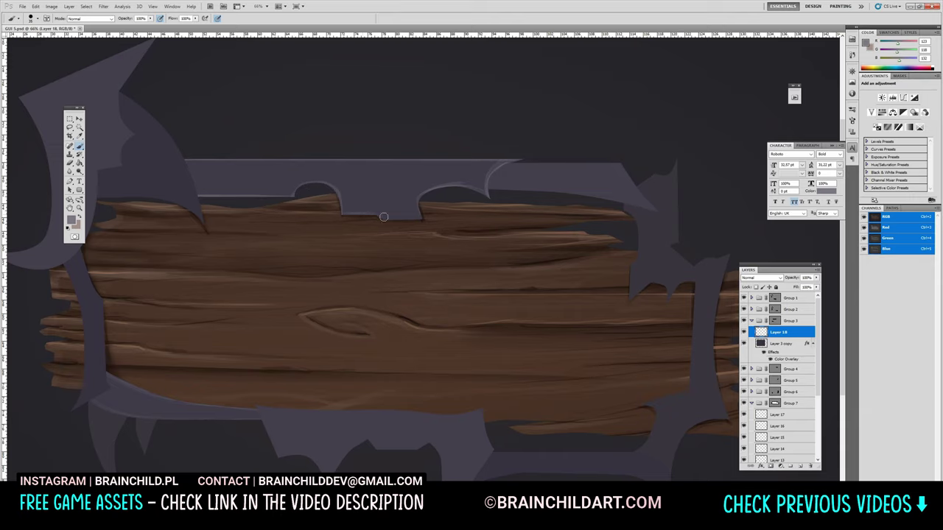
pyautogui.hotkey('ctrl', '-')
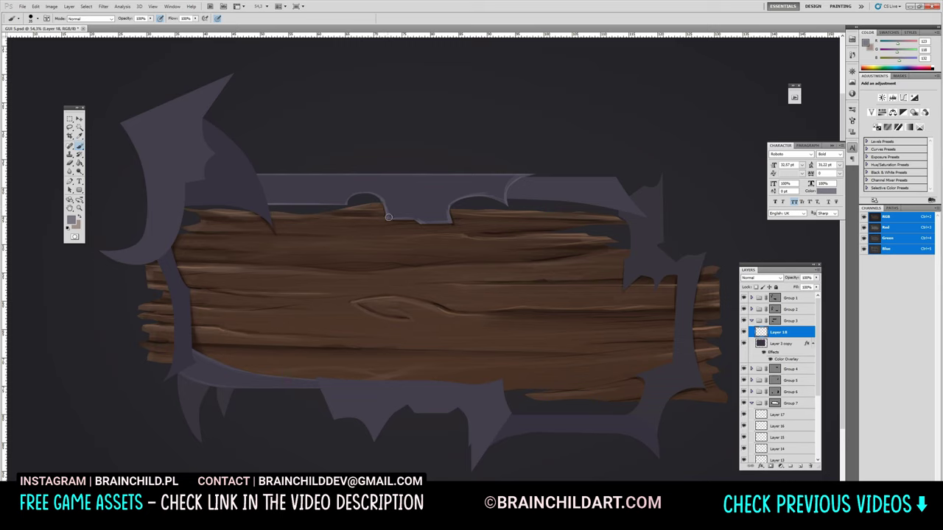
# Shade the notch's diagonal edge dark, sampling purple tones from the blade.
pyautogui.scroll(4, 451, 210)
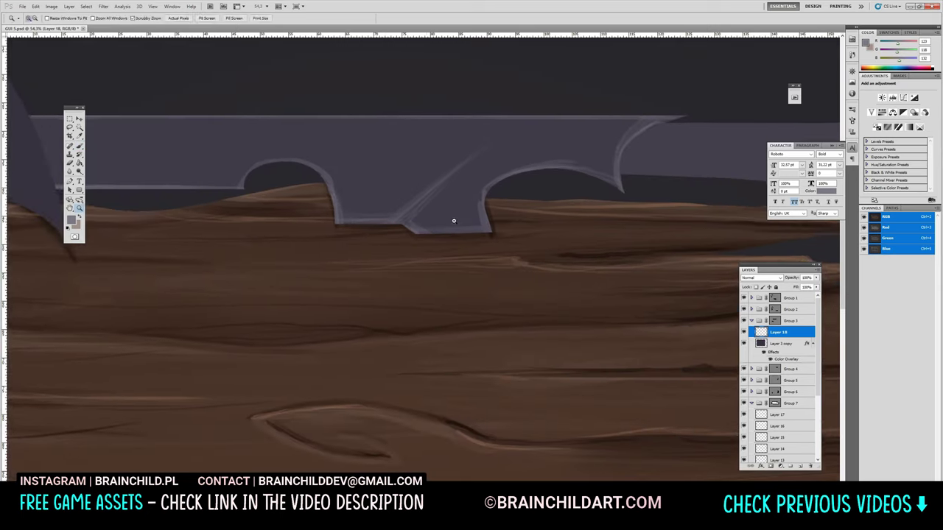
pyautogui.keyDown('alt'); pyautogui.click(402, 230); pyautogui.keyUp('alt')
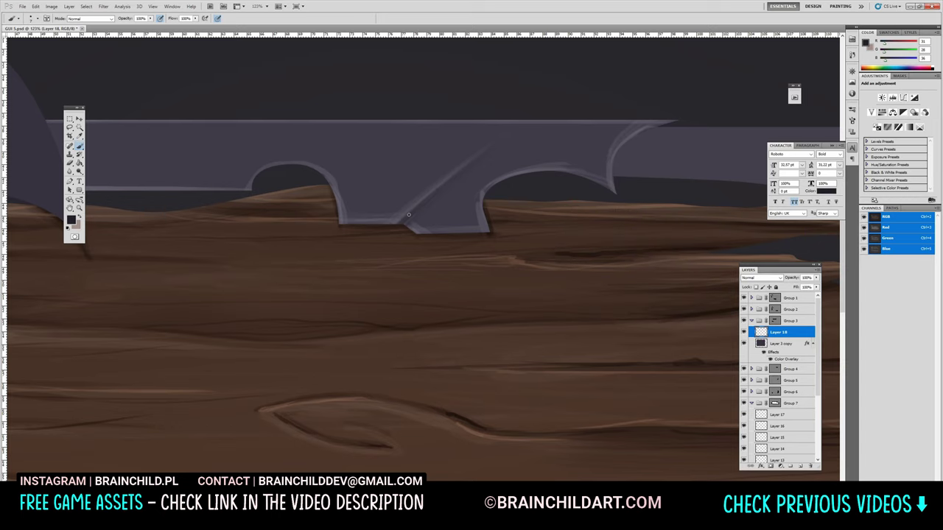
pyautogui.moveTo(408, 214); pyautogui.dragTo(433, 194)
pyautogui.hotkey('ctrl', '0')
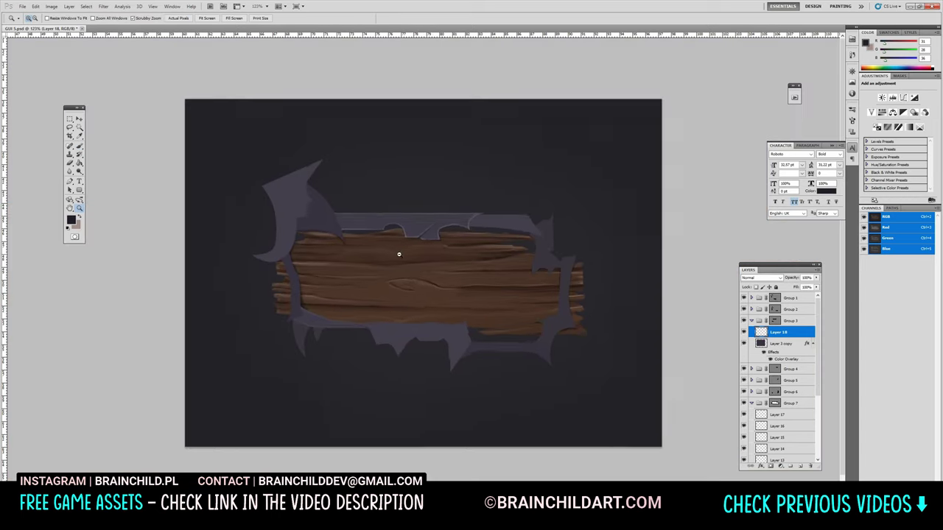
pyautogui.scroll(3, 219, 146)
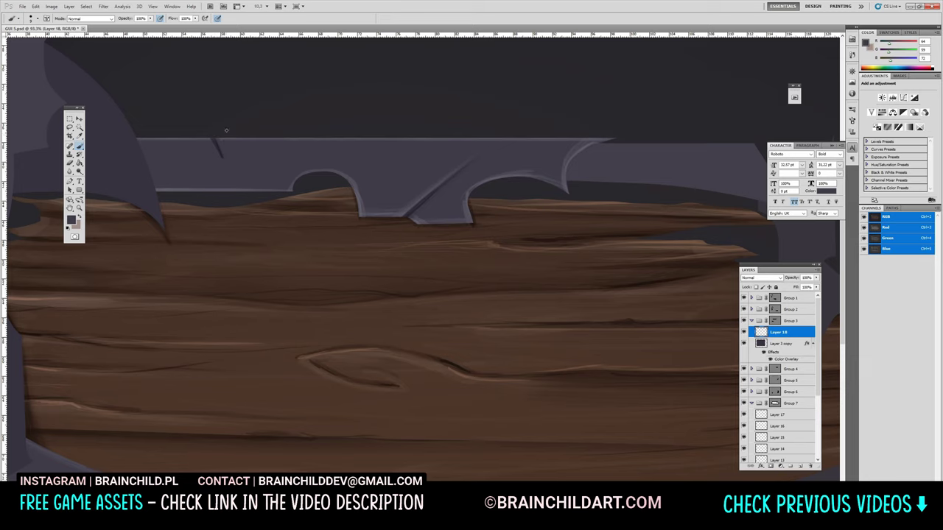
pyautogui.keyDown('alt'); pyautogui.click(268, 193); pyautogui.keyUp('alt')
pyautogui.keyDown('alt'); pyautogui.click(276, 186); pyautogui.keyUp('alt')
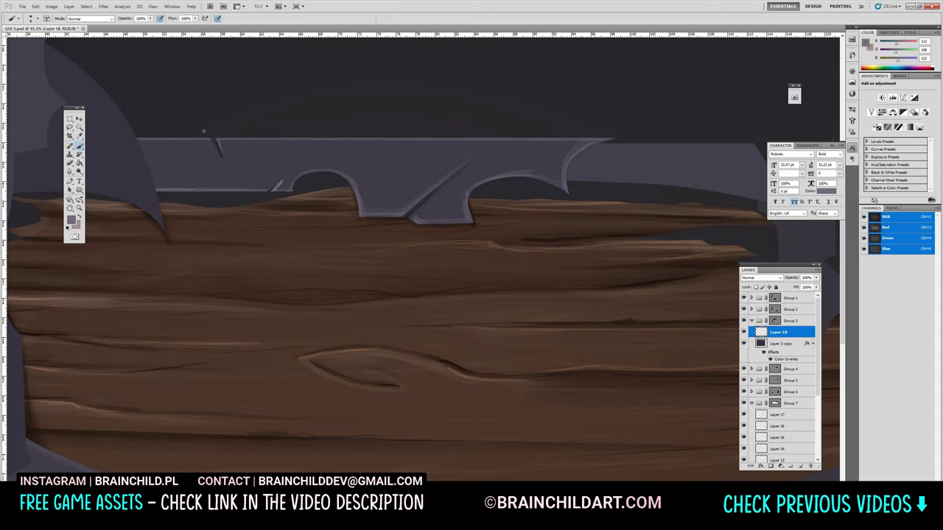
pyautogui.keyDown('alt'); pyautogui.click(277, 189); pyautogui.keyUp('alt')
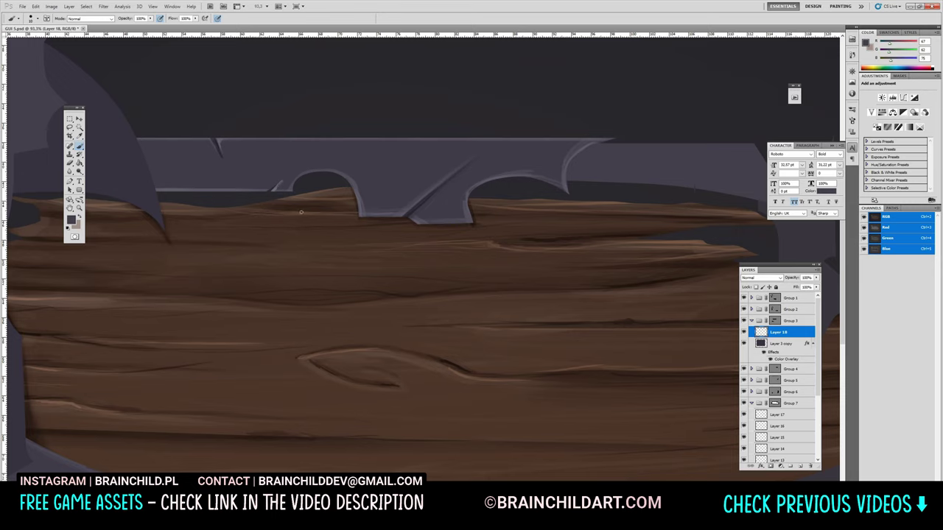
pyautogui.press('alt')
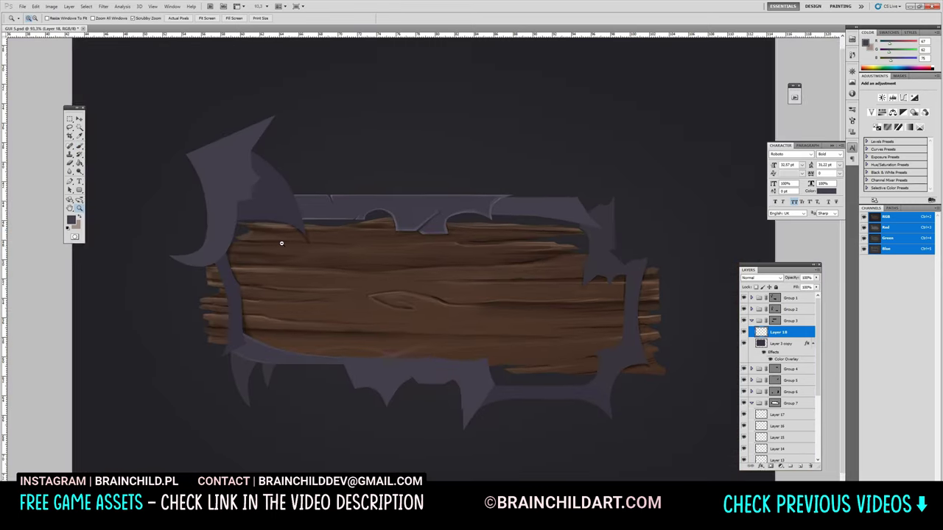
pyautogui.moveTo(276, 186); pyautogui.dragTo(376, 107)
# Add lighter purple highlights along the blade's lower and notch edges, then zoom out.
pyautogui.keyDown('alt'); pyautogui.keyDown('shift'); pyautogui.rightClick(464, 211); pyautogui.keyUp('shift'); pyautogui.keyUp('alt')
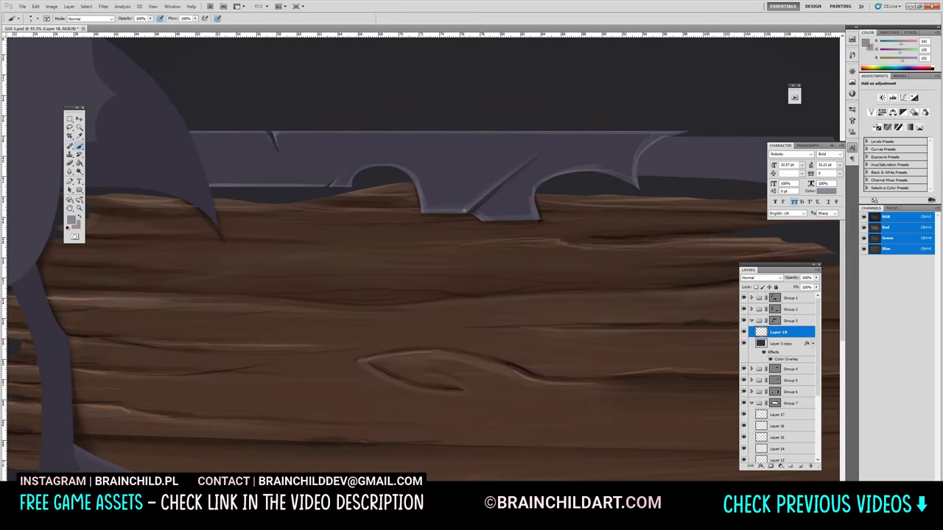
pyautogui.moveTo(479, 218); pyautogui.dragTo(489, 221)
pyautogui.moveTo(538, 198); pyautogui.dragTo(540, 182)
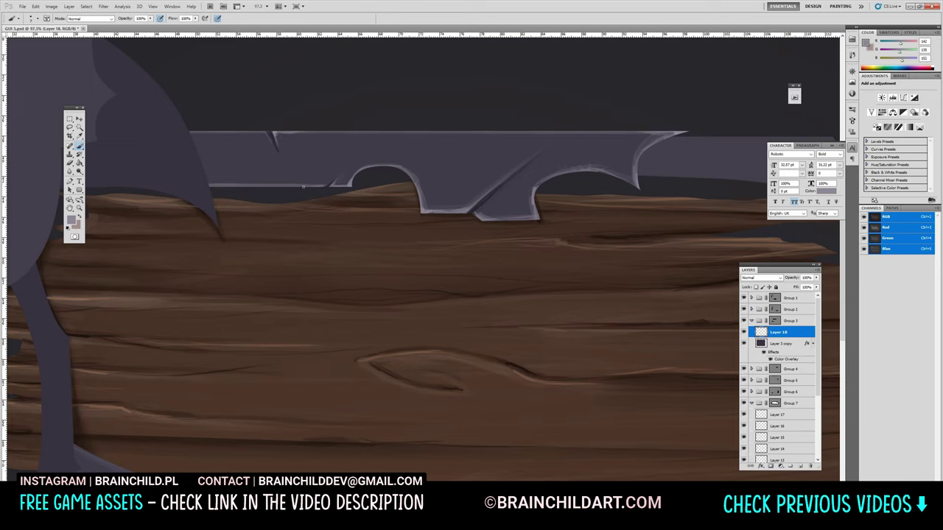
pyautogui.keyDown('alt'); pyautogui.scroll(-3, 282, 185); pyautogui.keyUp('alt')
pyautogui.keyDown('alt'); pyautogui.scroll(3, 445, 201); pyautogui.keyUp('alt')
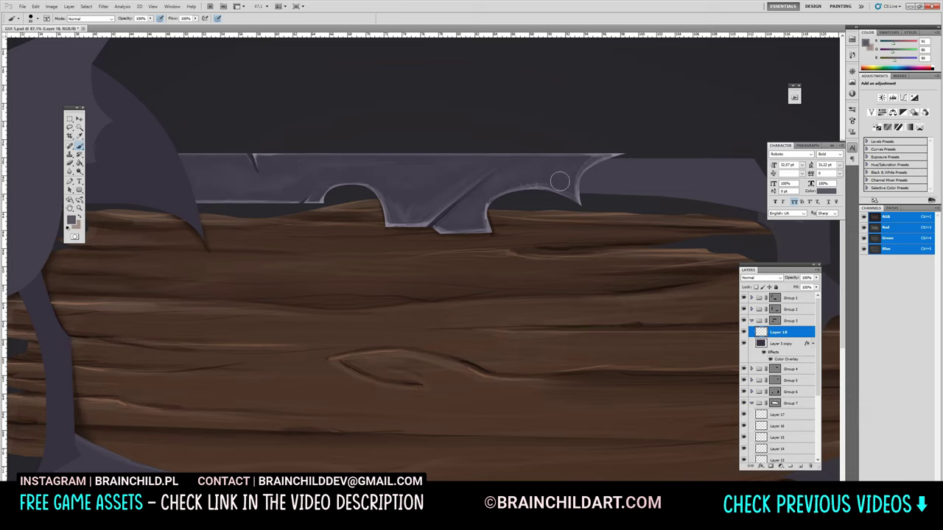
pyautogui.keyDown('alt'); pyautogui.click(478, 195); pyautogui.keyUp('alt')
pyautogui.press('z')
pyautogui.moveTo(237, 189)
pyautogui.mouseDown()
pyautogui.moveTo(435, 254)
pyautogui.moveTo(440, 206)
pyautogui.mouseUp()
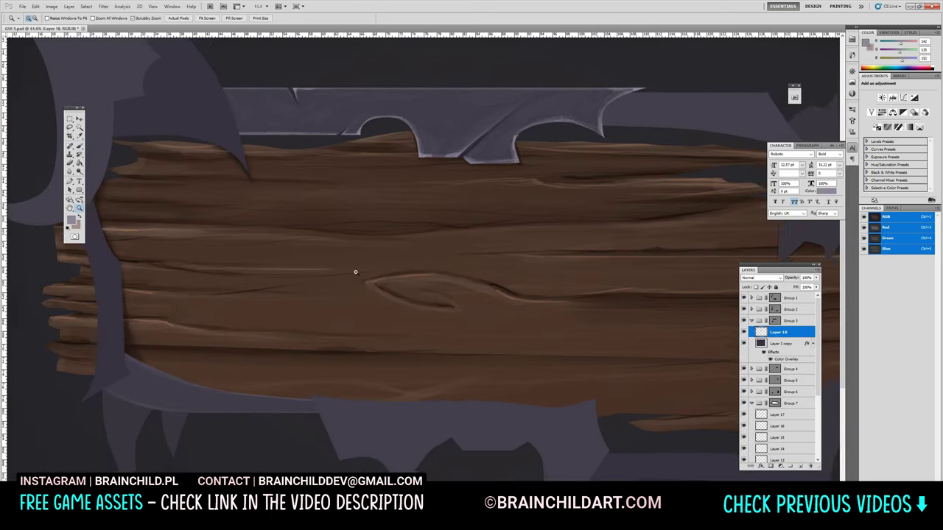
# Zoom in and brush a light highlight along the frame's lower-left blade edge.
pyautogui.moveTo(355, 271); pyautogui.dragTo(390, 272)
pyautogui.press('b')
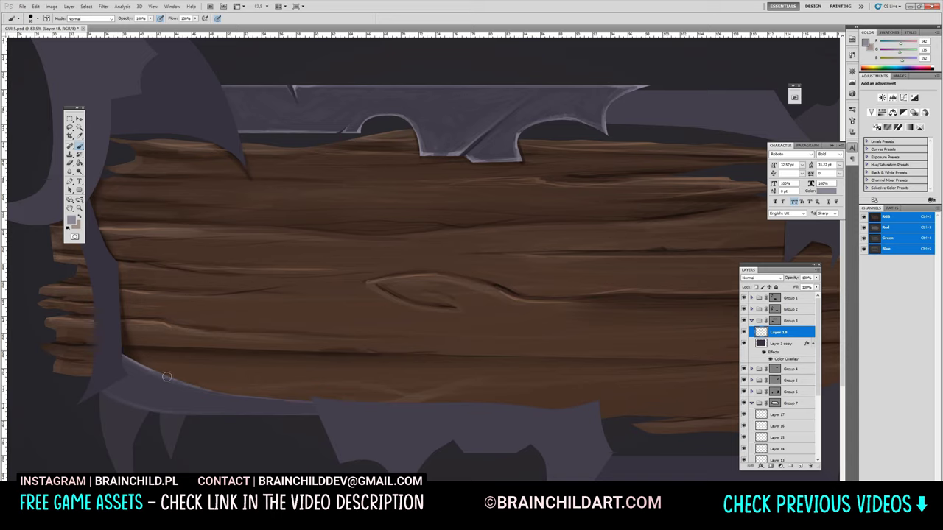
pyautogui.moveTo(133, 347)
pyautogui.mouseDown()
pyautogui.moveTo(143, 383)
pyautogui.moveTo(137, 372)
pyautogui.moveTo(220, 395)
pyautogui.moveTo(313, 403)
pyautogui.mouseUp()
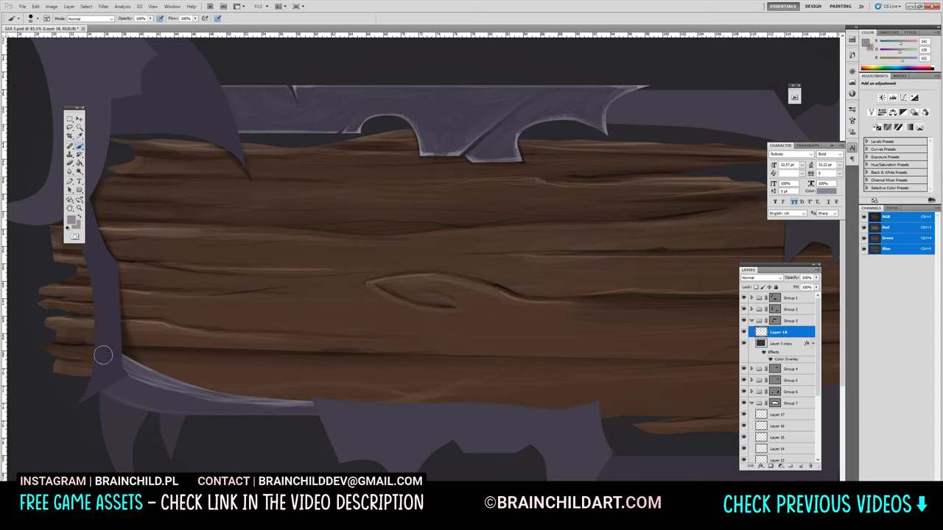
pyautogui.keyDown('alt'); pyautogui.click(215, 396); pyautogui.keyUp('alt')
# Sample lavender and dark colours from the canvas, then add new Layer 19.
pyautogui.moveTo(221, 406); pyautogui.dragTo(341, 263)
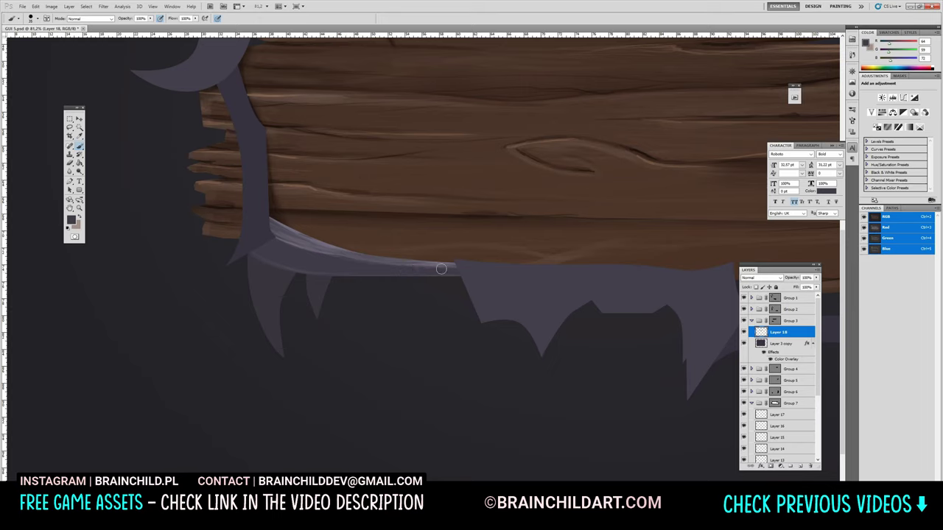
pyautogui.keyDown('alt'); pyautogui.click(356, 250); pyautogui.keyUp('alt')
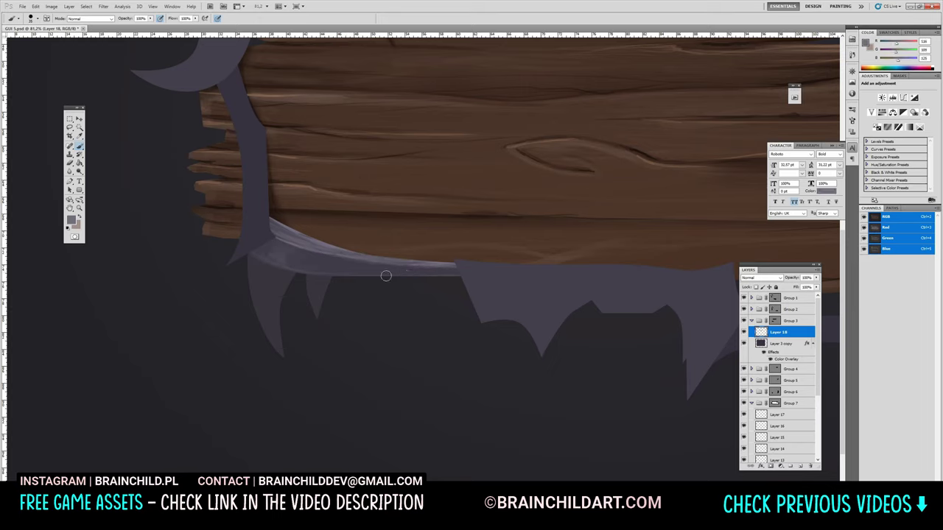
pyautogui.moveTo(447, 296)
pyautogui.mouseDown()
pyautogui.moveTo(409, 242)
pyautogui.moveTo(414, 139)
pyautogui.mouseUp()
pyautogui.keyDown('alt'); pyautogui.click(341, 171); pyautogui.keyUp('alt')
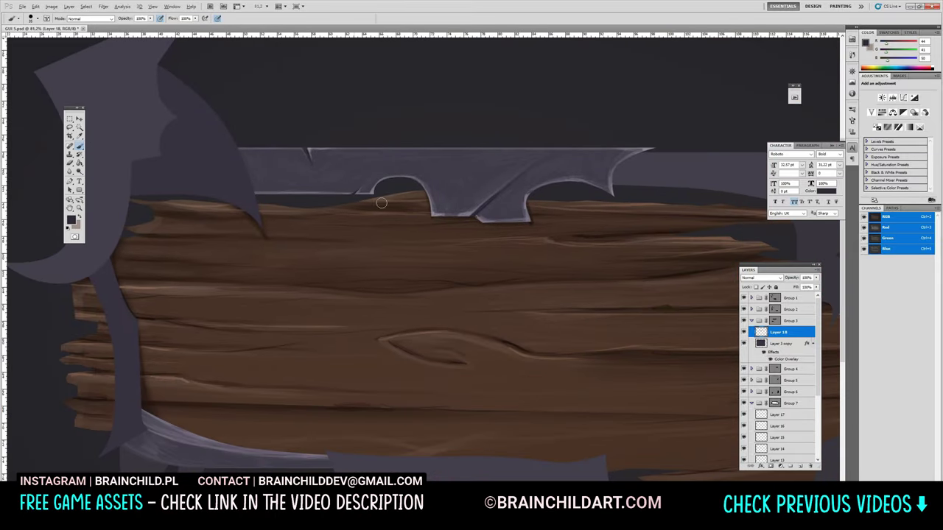
pyautogui.hotkey('ctrl', 'shift', 'alt', 'n')
# Paint dark shading along the top blade's lower edge and the right spike's inner curve.
pyautogui.moveTo(263, 181)
pyautogui.mouseDown()
pyautogui.moveTo(345, 190)
pyautogui.moveTo(416, 181)
pyautogui.mouseUp()
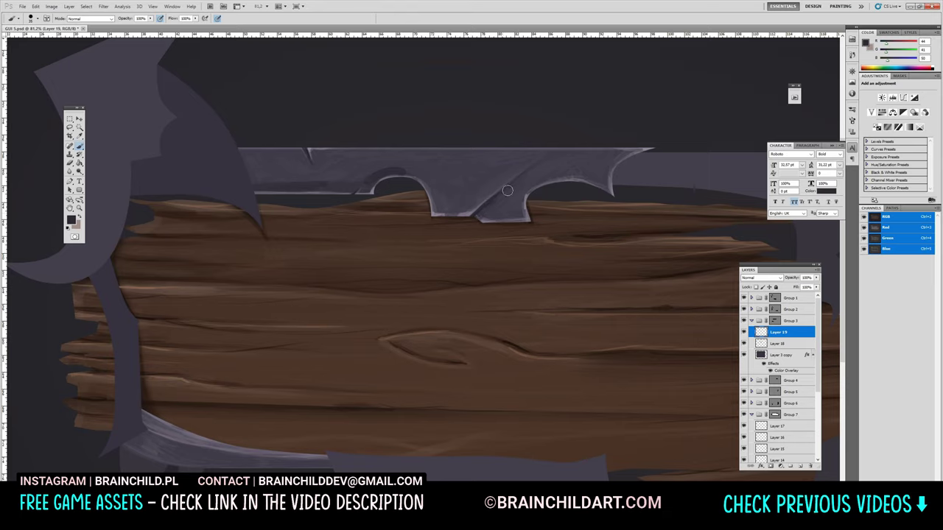
pyautogui.moveTo(608, 190)
pyautogui.mouseDown()
pyautogui.moveTo(629, 155)
pyautogui.moveTo(533, 185)
pyautogui.mouseUp()
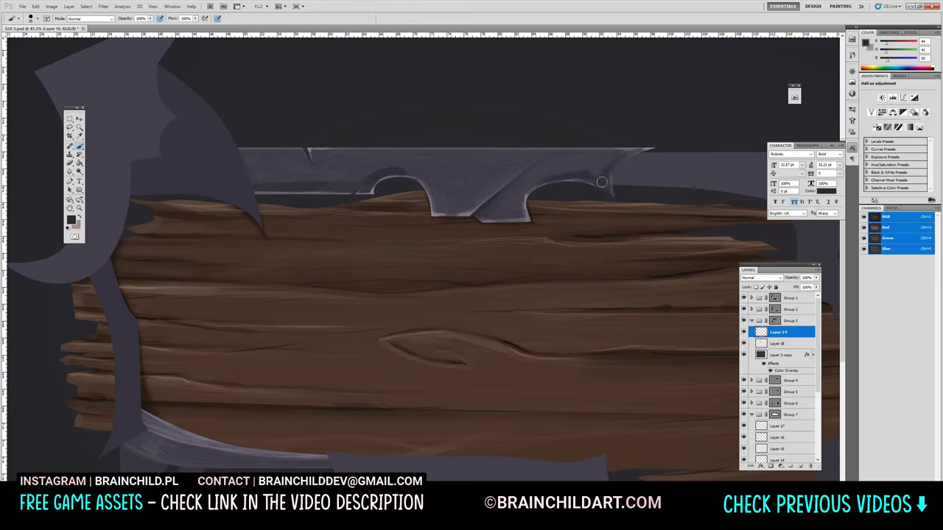
pyautogui.keyDown('alt'); pyautogui.click(367, 182); pyautogui.keyUp('alt')
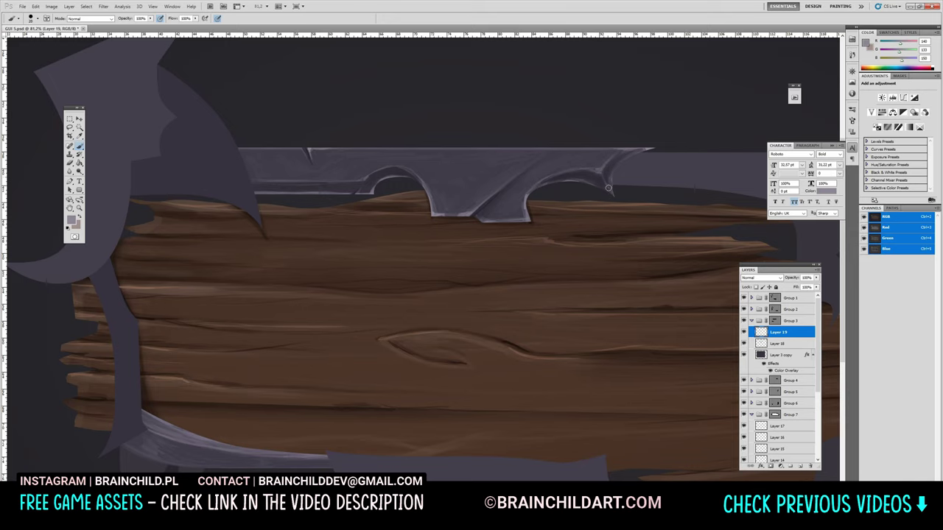
pyautogui.scroll(-5, 366, 181)
pyautogui.scroll(7, 327, 254)
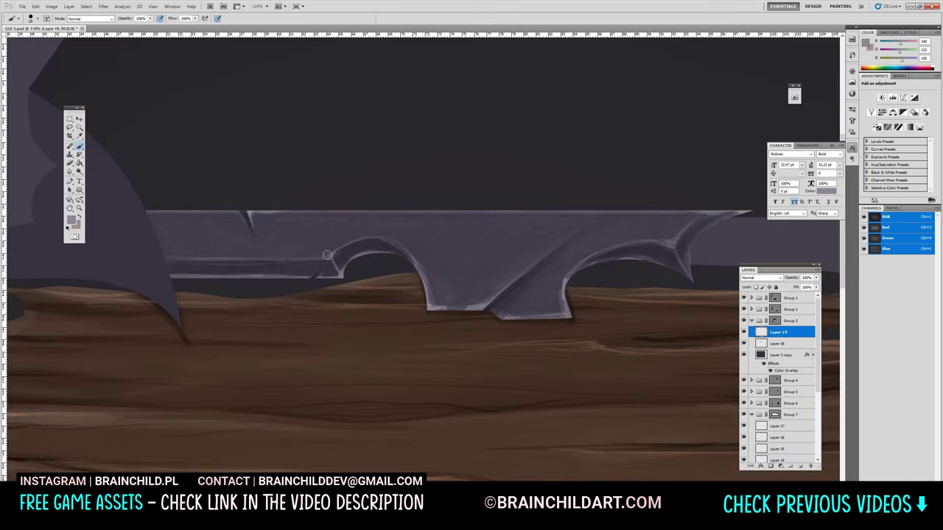
# Highlight the blade notch's bottom edge and darken the frame edge near the lower-left corner.
pyautogui.moveTo(476, 309); pyautogui.dragTo(441, 307)
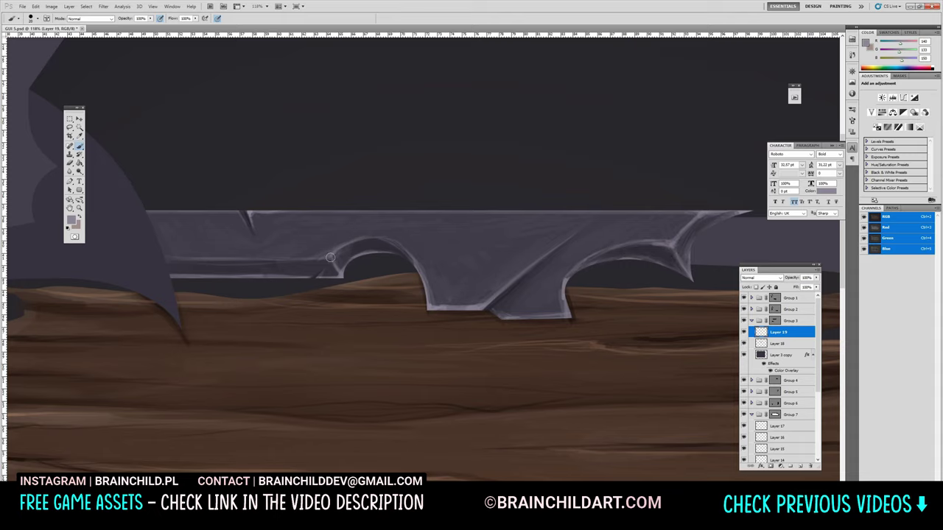
pyautogui.keyDown('alt'); pyautogui.click(424, 282); pyautogui.keyUp('alt')
pyautogui.keyDown('alt'); pyautogui.scroll(-5, 471, 295); pyautogui.keyUp('alt')
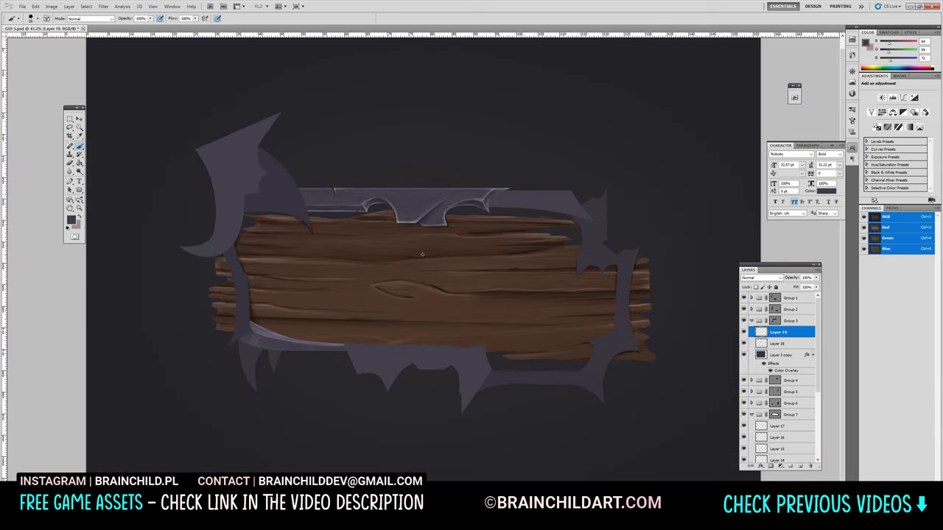
pyautogui.scroll(3, 363, 313)
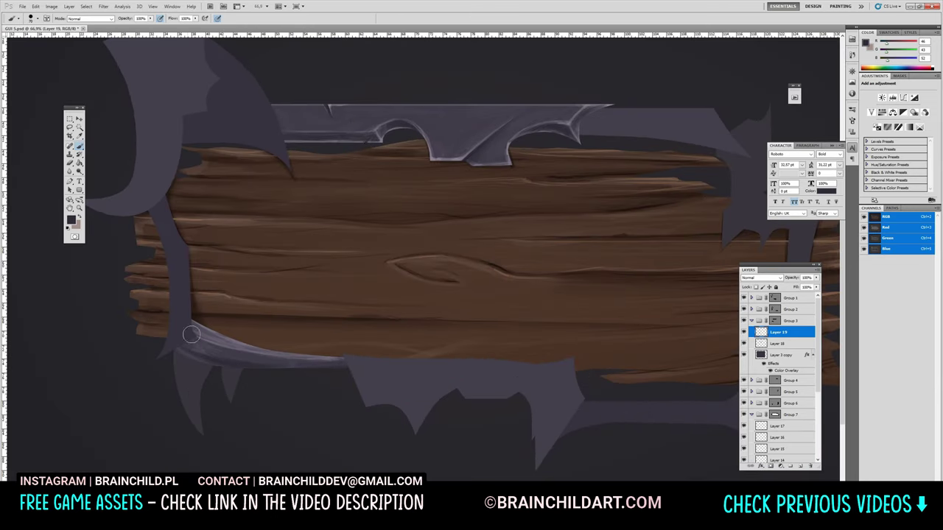
pyautogui.moveTo(191, 334); pyautogui.dragTo(189, 343)
pyautogui.scroll(-5, 477, 291)
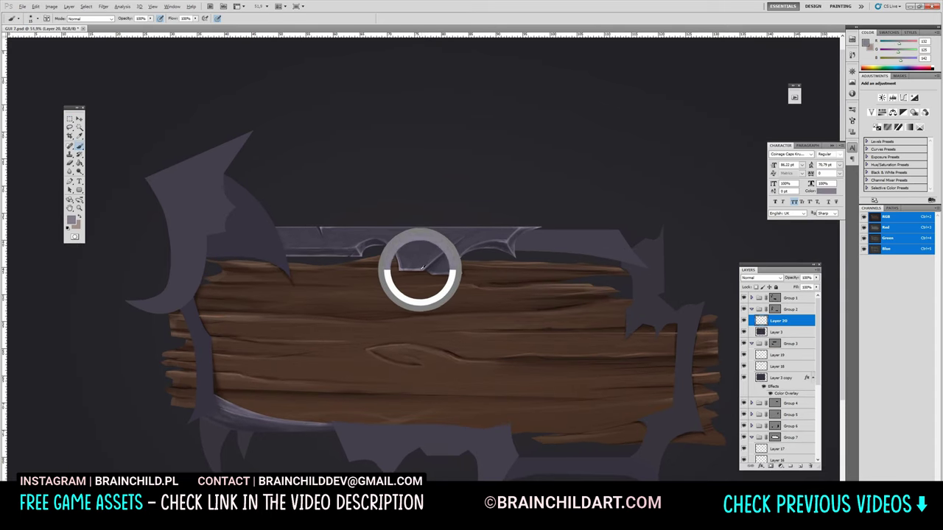
# Choose a light grey-purple and stroke a highlight along the upper-left blade's lower edge.
pyautogui.click(71, 219)
pyautogui.click(334, 238)
pyautogui.press('Return')
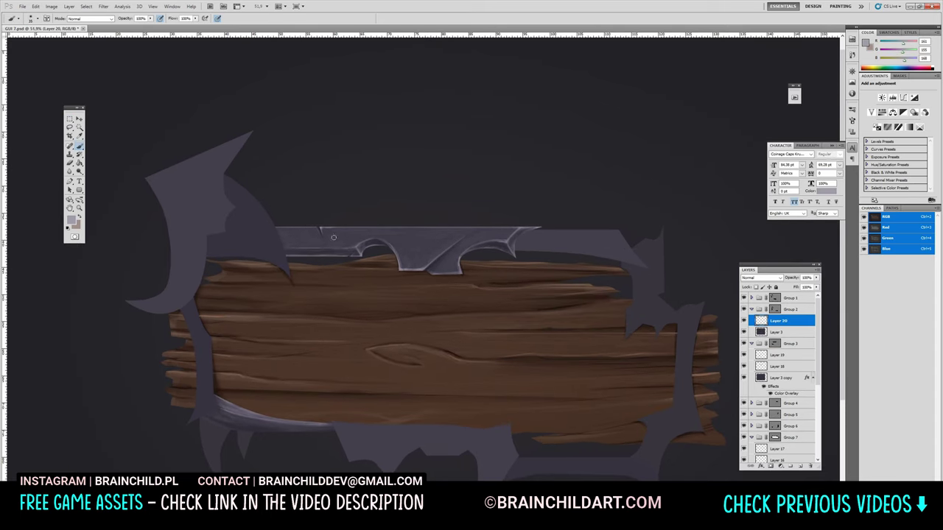
pyautogui.moveTo(209, 241); pyautogui.dragTo(288, 275)
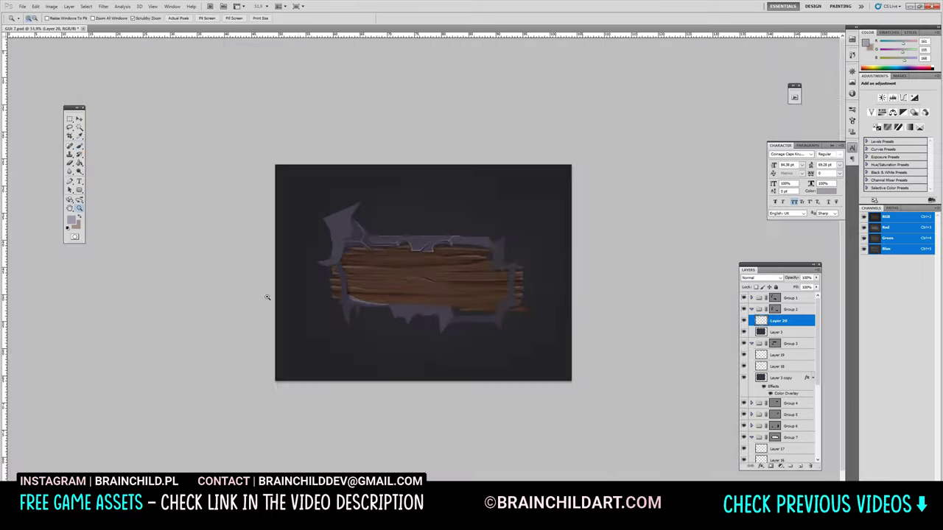
pyautogui.moveTo(238, 172)
pyautogui.mouseDown()
pyautogui.moveTo(255, 253)
pyautogui.moveTo(222, 188)
pyautogui.mouseUp()
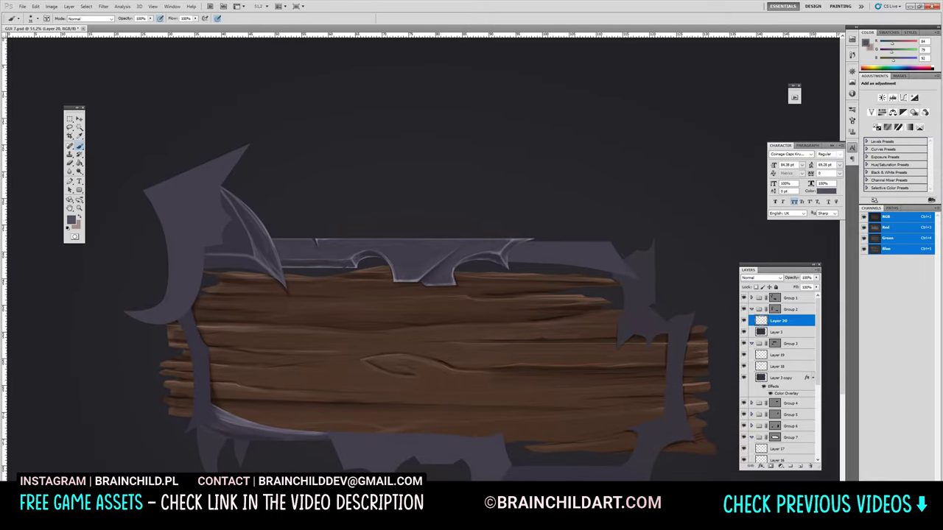
# Highlight the lower-right frame piece's edges in lighter purple, then fit the button on screen.
pyautogui.keyDown('alt'); pyautogui.click(260, 254); pyautogui.keyUp('alt')
pyautogui.keyDown('alt'); pyautogui.click(271, 241); pyautogui.keyUp('alt')
pyautogui.moveTo(271, 241); pyautogui.dragTo(264, 146)
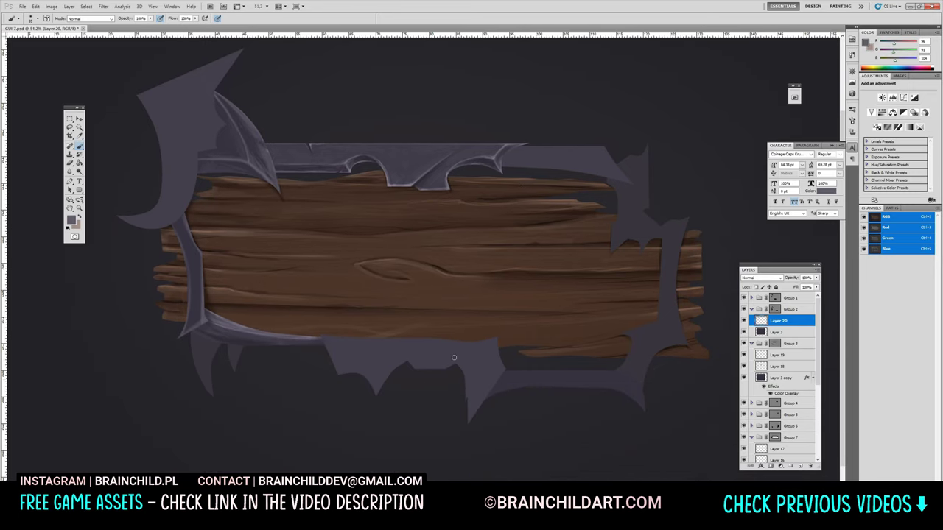
pyautogui.moveTo(486, 398)
pyautogui.mouseDown()
pyautogui.moveTo(589, 385)
pyautogui.moveTo(644, 413)
pyautogui.mouseUp()
pyautogui.moveTo(504, 372); pyautogui.dragTo(637, 387)
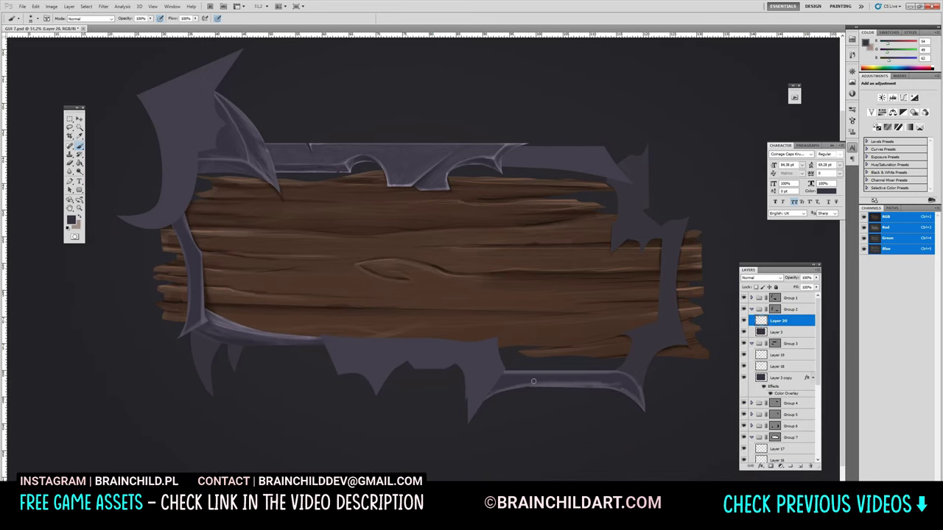
pyautogui.hotkey('ctrl', '0')
pyautogui.click(800, 467)
# On a new layer, paint light highlights along the upper-left frame edges.
pyautogui.click(801, 467)
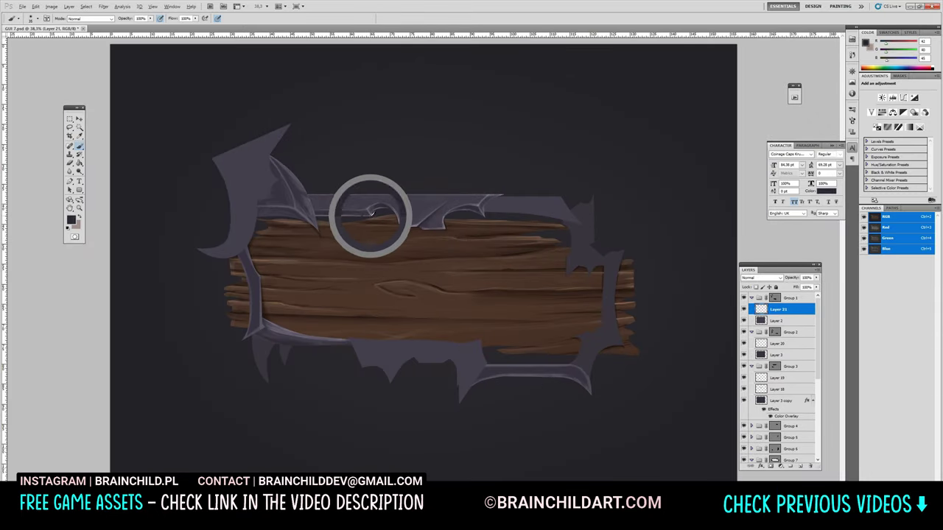
pyautogui.moveTo(289, 127)
pyautogui.mouseDown()
pyautogui.moveTo(236, 147)
pyautogui.moveTo(232, 236)
pyautogui.moveTo(243, 247)
pyautogui.mouseUp()
pyautogui.moveTo(246, 249); pyautogui.dragTo(199, 254)
pyautogui.keyDown('alt'); pyautogui.click(255, 266); pyautogui.keyUp('alt')
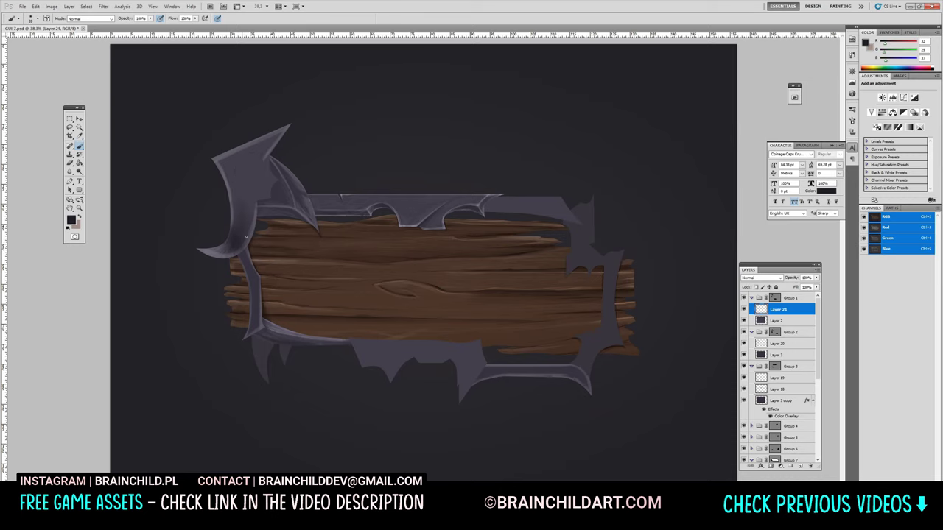
pyautogui.keyDown('alt'); pyautogui.scroll(5, 236, 250); pyautogui.keyUp('alt')
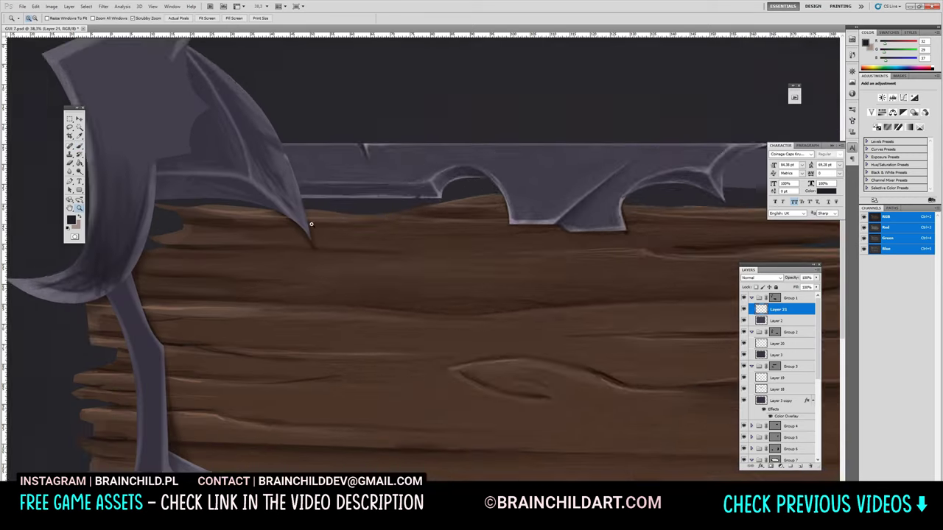
pyautogui.keyDown('alt'); pyautogui.click(339, 254); pyautogui.keyUp('alt')
# Paint light and near-black strokes along the curved left piece's edges.
pyautogui.moveTo(339, 254); pyautogui.dragTo(372, 182)
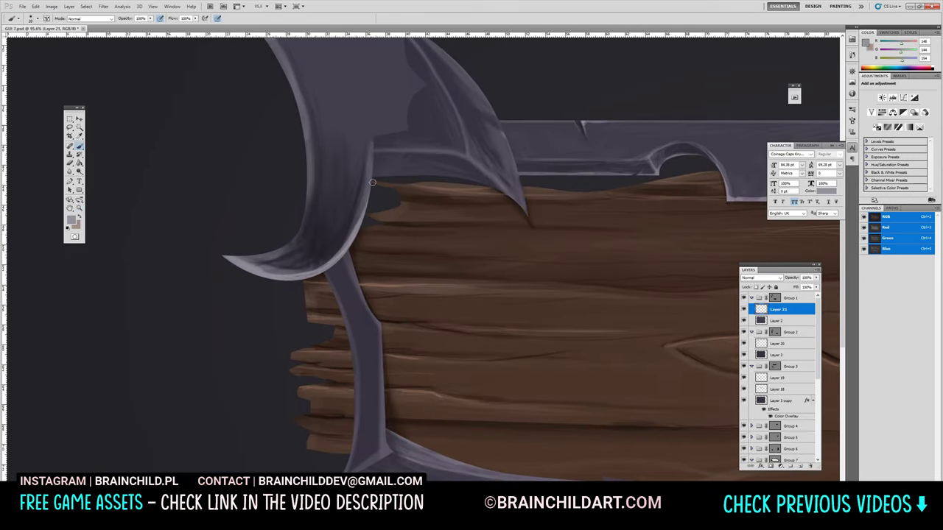
pyautogui.keyDown('alt'); pyautogui.scroll(-5, 293, 242); pyautogui.keyUp('alt')
pyautogui.keyDown('alt'); pyautogui.scroll(6, 205, 250); pyautogui.keyUp('alt')
pyautogui.keyDown('alt'); pyautogui.click(205, 251); pyautogui.keyUp('alt')
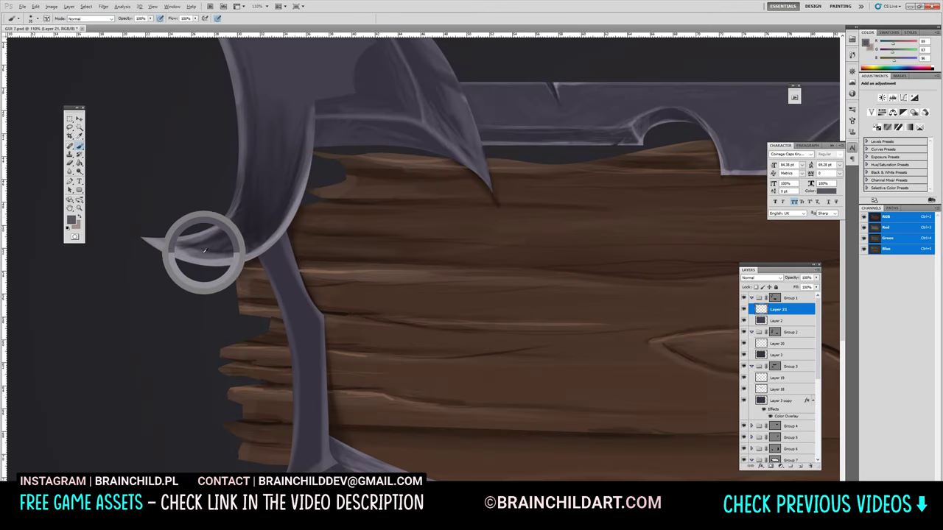
pyautogui.moveTo(159, 257); pyautogui.dragTo(302, 133)
pyautogui.moveTo(144, 240); pyautogui.dragTo(248, 267)
pyautogui.keyDown('alt'); pyautogui.click(243, 221); pyautogui.keyUp('alt')
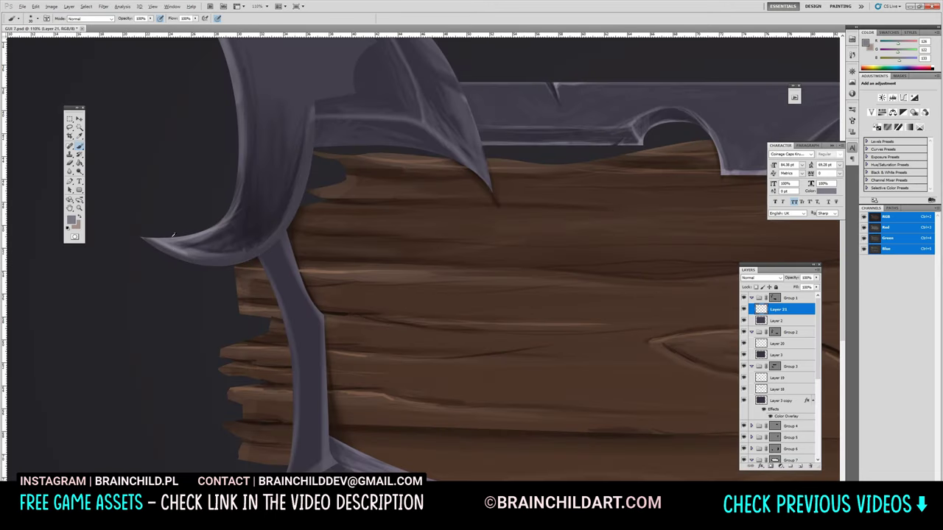
pyautogui.moveTo(192, 254)
pyautogui.mouseDown()
pyautogui.moveTo(283, 188)
pyautogui.moveTo(258, 243)
pyautogui.mouseUp()
# Shade the frame curve dark and add light strokes and dark inner shading on the upper spike.
pyautogui.keyDown('alt'); pyautogui.scroll(-2, 221, 243); pyautogui.keyUp('alt')
pyautogui.keyDown('alt'); pyautogui.click(176, 243); pyautogui.keyUp('alt')
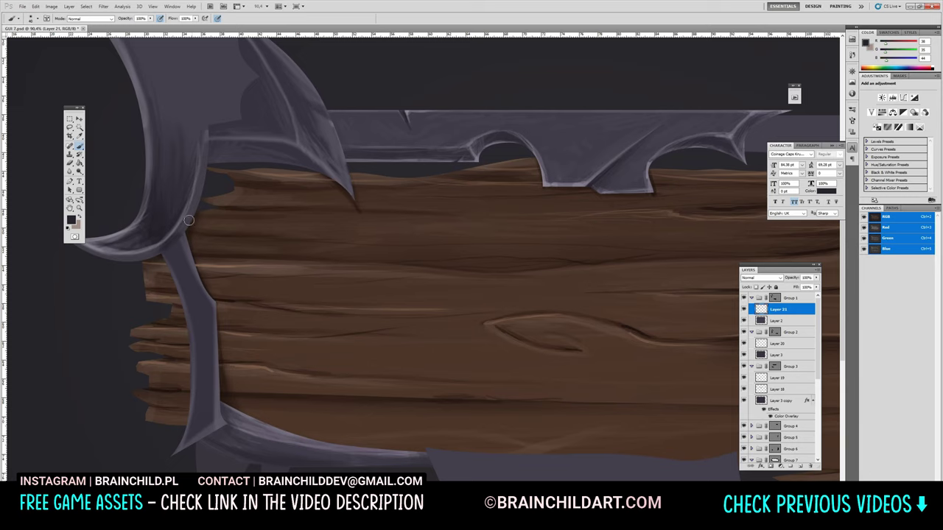
pyautogui.moveTo(184, 236); pyautogui.dragTo(103, 252)
pyautogui.keyDown('alt'); pyautogui.scroll(-3, 246, 290); pyautogui.keyUp('alt')
pyautogui.keyDown('alt'); pyautogui.scroll(4, 309, 243); pyautogui.keyUp('alt')
pyautogui.keyDown('alt'); pyautogui.click(283, 158); pyautogui.keyUp('alt')
pyautogui.moveTo(376, 162)
pyautogui.mouseDown()
pyautogui.moveTo(368, 233)
pyautogui.moveTo(322, 323)
pyautogui.mouseUp()
pyautogui.keyDown('alt'); pyautogui.click(346, 277); pyautogui.keyUp('alt')
pyautogui.moveTo(321, 286); pyautogui.dragTo(367, 280)
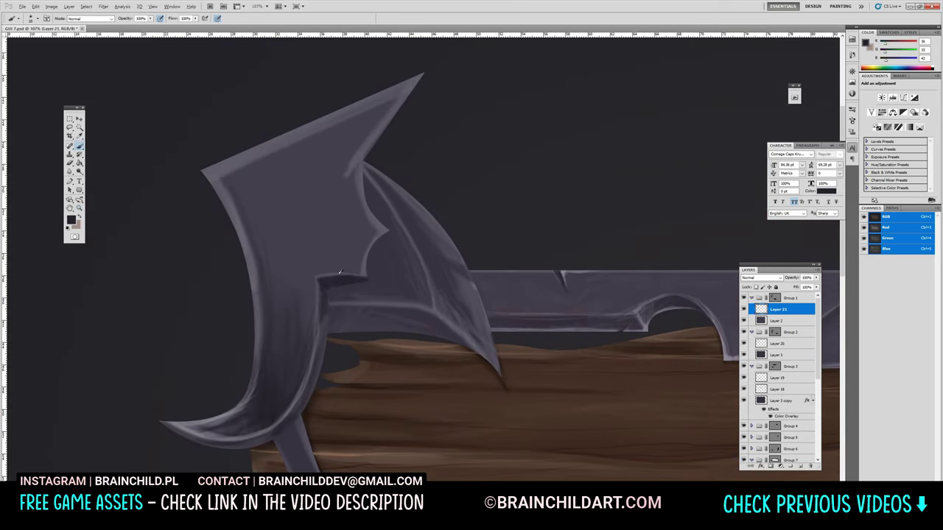
pyautogui.keyDown('alt'); pyautogui.click(358, 271); pyautogui.keyUp('alt')
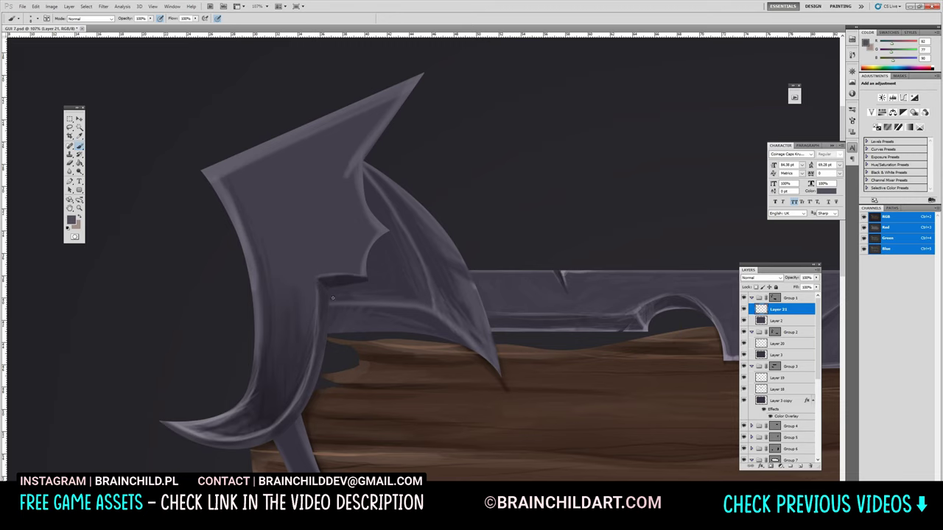
# Darken the edges of the upper-left spike with dark strokes.
pyautogui.keyDown('alt'); pyautogui.scroll(-5, 341, 310); pyautogui.keyUp('alt')
pyautogui.keyDown('alt'); pyautogui.scroll(4, 341, 310); pyautogui.keyUp('alt')
pyautogui.keyDown('alt'); pyautogui.scroll(-4, 341, 310); pyautogui.keyUp('alt')
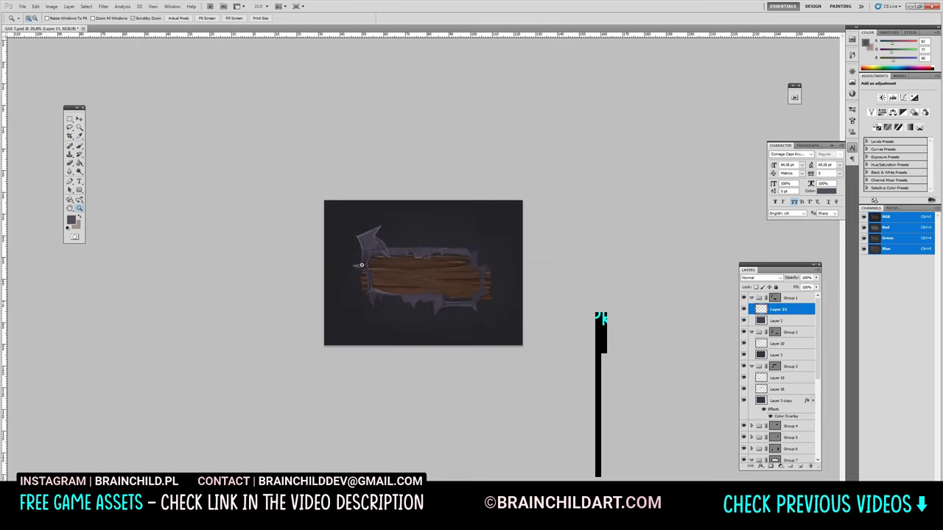
pyautogui.keyDown('alt'); pyautogui.scroll(4, 341, 310); pyautogui.keyUp('alt')
pyautogui.moveTo(184, 156); pyautogui.dragTo(242, 135)
pyautogui.moveTo(264, 143); pyautogui.dragTo(256, 180)
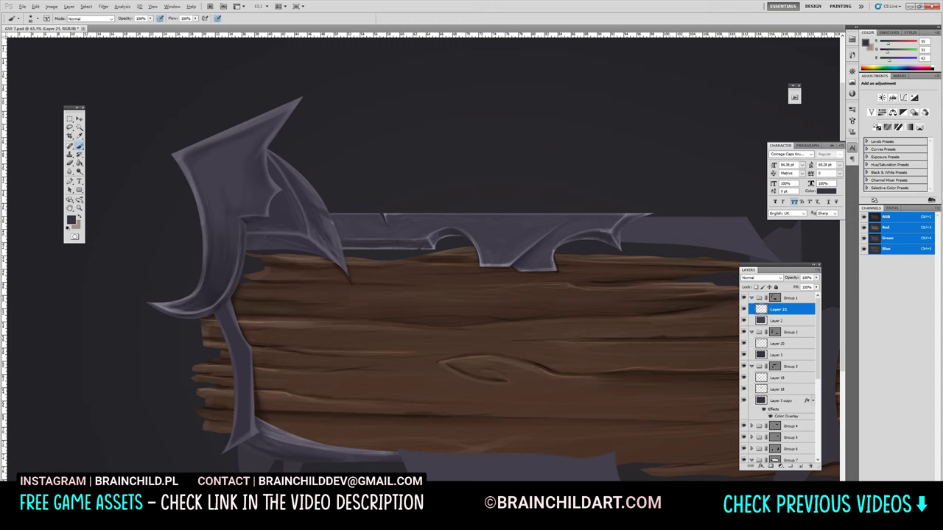
pyautogui.keyDown('alt'); pyautogui.scroll(-4, 341, 310); pyautogui.keyUp('alt')
pyautogui.keyDown('alt'); pyautogui.scroll(4, 341, 310); pyautogui.keyUp('alt')
# Switch to Layer 19, bring the lower frame into view, and return to Layer 21.
pyautogui.click(779, 378)
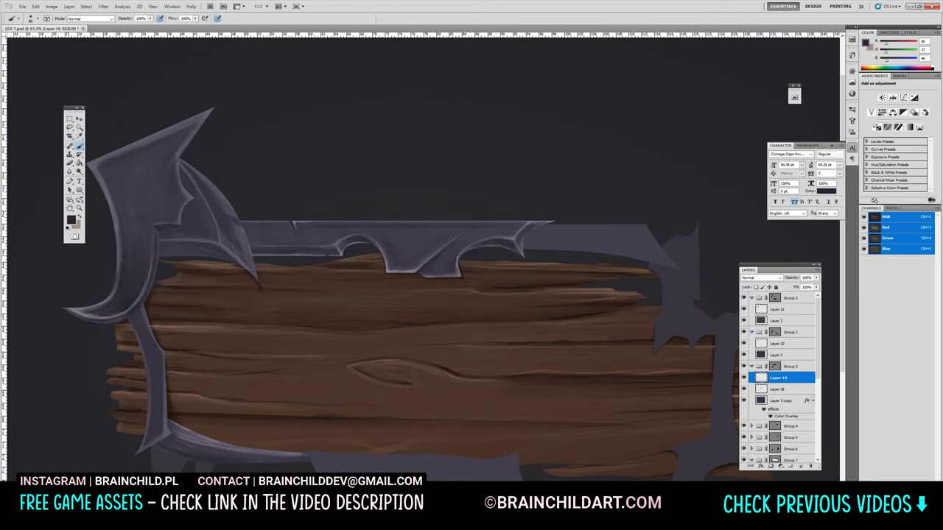
pyautogui.keyDown('alt'); pyautogui.scroll(-4, 462, 276); pyautogui.keyUp('alt')
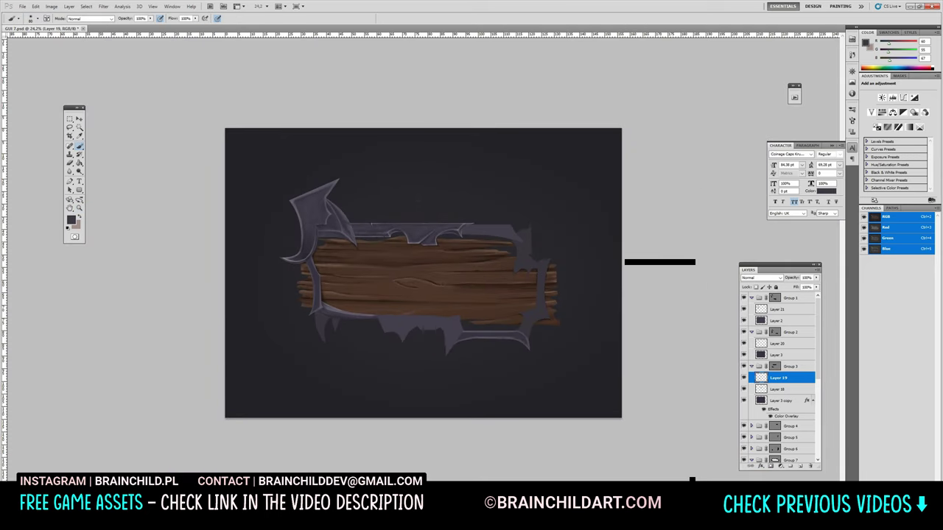
pyautogui.keyDown('alt'); pyautogui.scroll(4, 461, 276); pyautogui.keyUp('alt')
pyautogui.moveTo(462, 275); pyautogui.dragTo(436, 213)
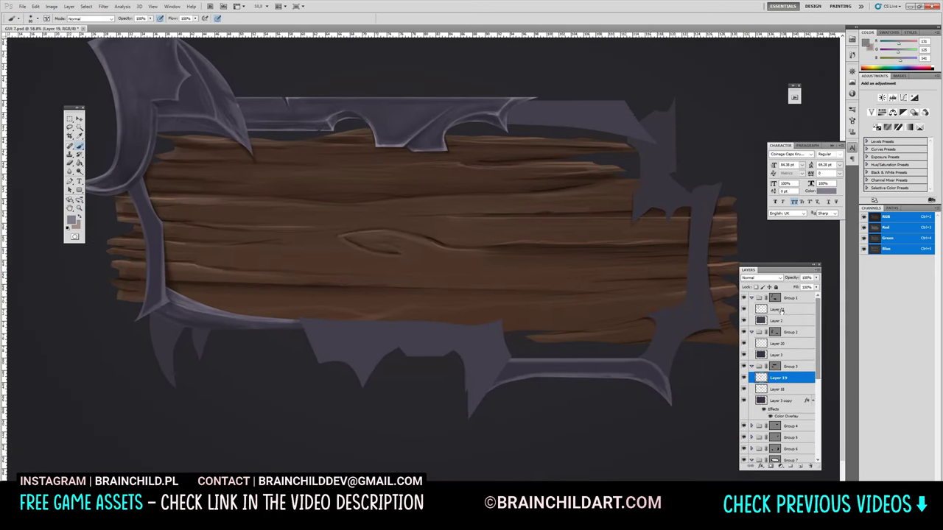
pyautogui.click(778, 310)
# On new Layer 22, highlight the lower frame's top edge and add dark strokes near its left.
pyautogui.click(801, 464)
pyautogui.moveTo(301, 318); pyautogui.dragTo(505, 324)
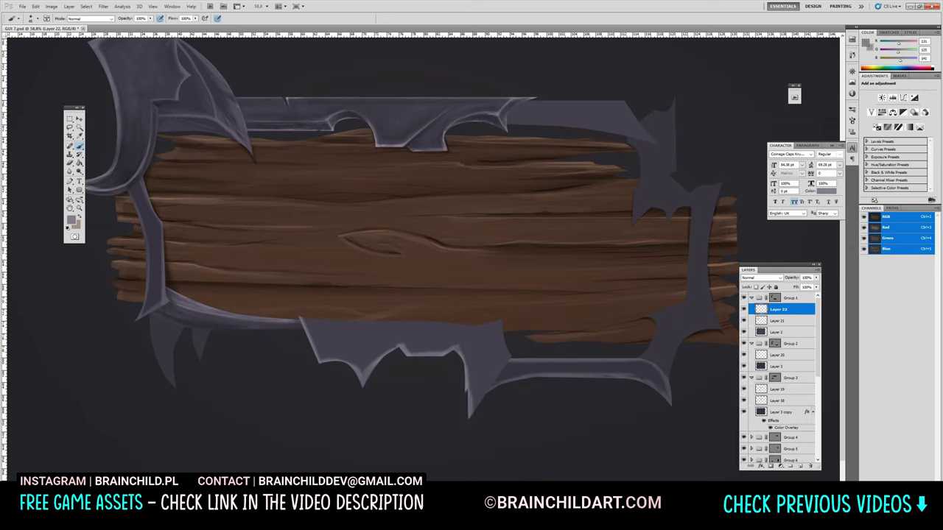
pyautogui.moveTo(306, 329); pyautogui.dragTo(444, 330)
pyautogui.moveTo(304, 324); pyautogui.dragTo(500, 327)
pyautogui.keyDown('alt'); pyautogui.click(313, 346); pyautogui.keyUp('alt')
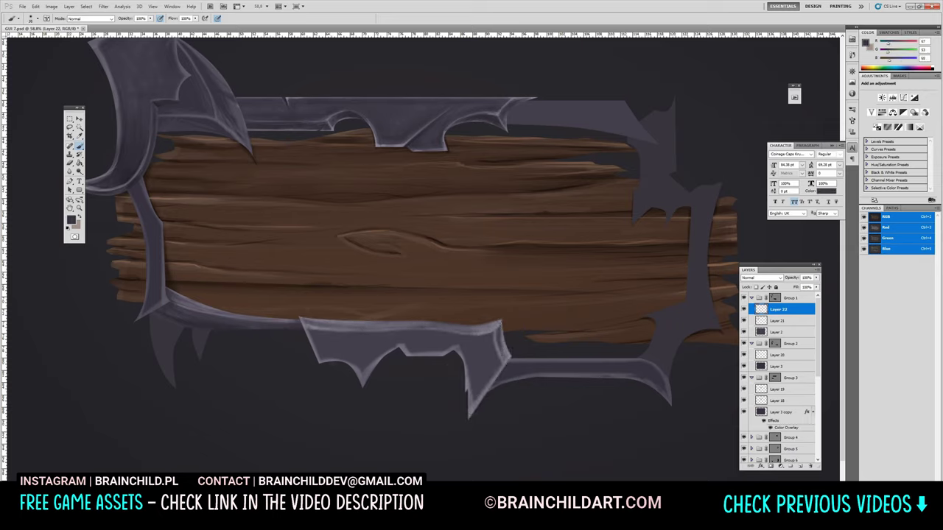
pyautogui.moveTo(306, 333); pyautogui.dragTo(375, 377)
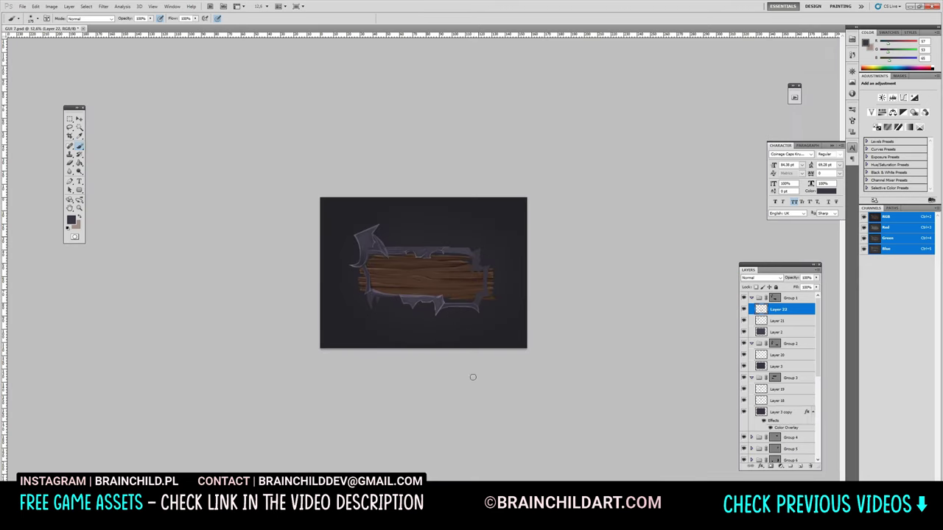
# Sample a lighter grey-violet and add empty Layer 23 at the top of the stack.
pyautogui.moveTo(474, 379); pyautogui.dragTo(415, 269)
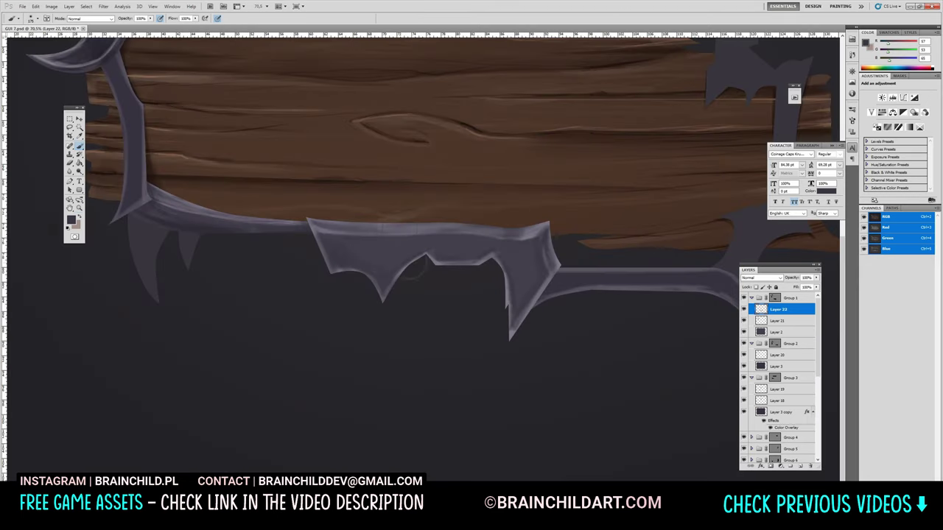
pyautogui.keyDown('alt'); pyautogui.click(424, 259); pyautogui.keyUp('alt')
pyautogui.click(773, 298)
pyautogui.hotkey('ctrl', 'shift', 'alt', 'n')
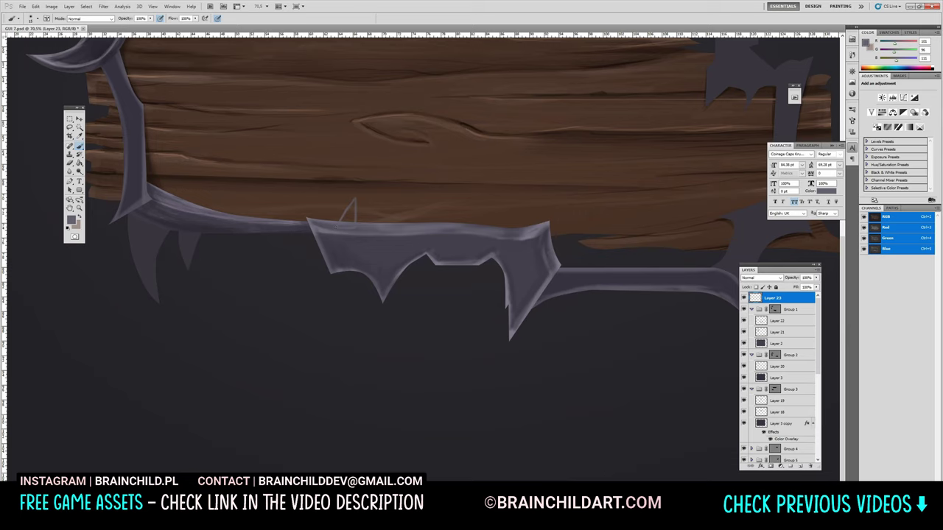
# Delete the spike outline path and sample a grey-violet from a spike.
pyautogui.keyDown('alt'); pyautogui.scroll(2, 352, 212); pyautogui.keyUp('alt')
pyautogui.press('p')
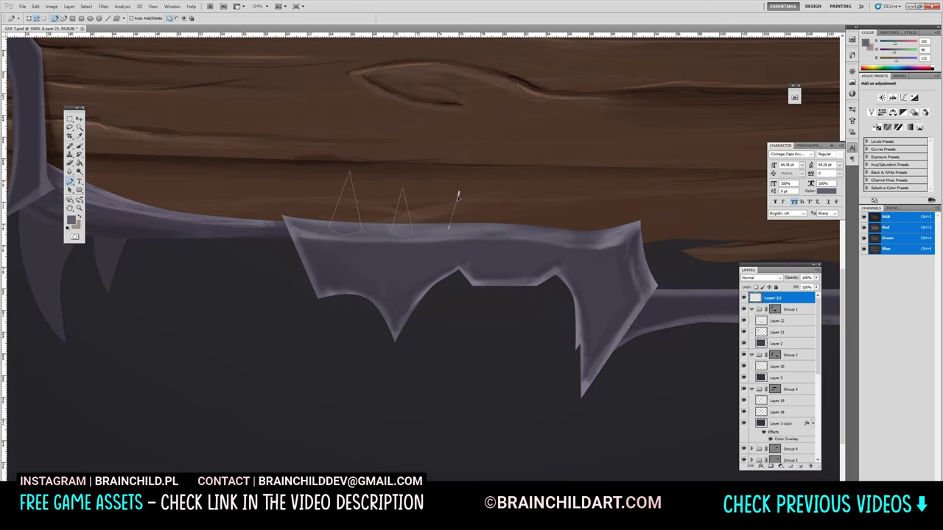
pyautogui.rightClick(631, 245)
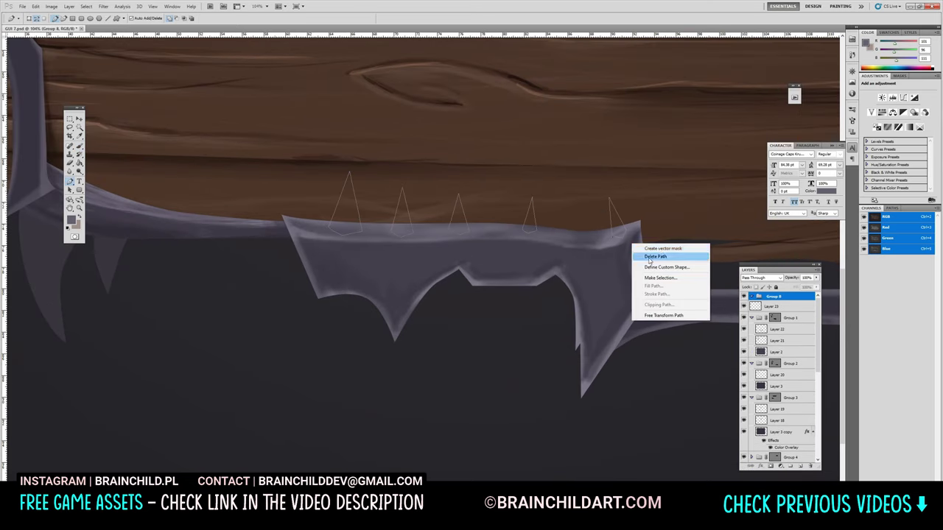
pyautogui.click(652, 259)
pyautogui.moveTo(345, 207); pyautogui.dragTo(320, 250)
pyautogui.keyDown('alt'); pyautogui.click(320, 250); pyautogui.keyUp('alt')
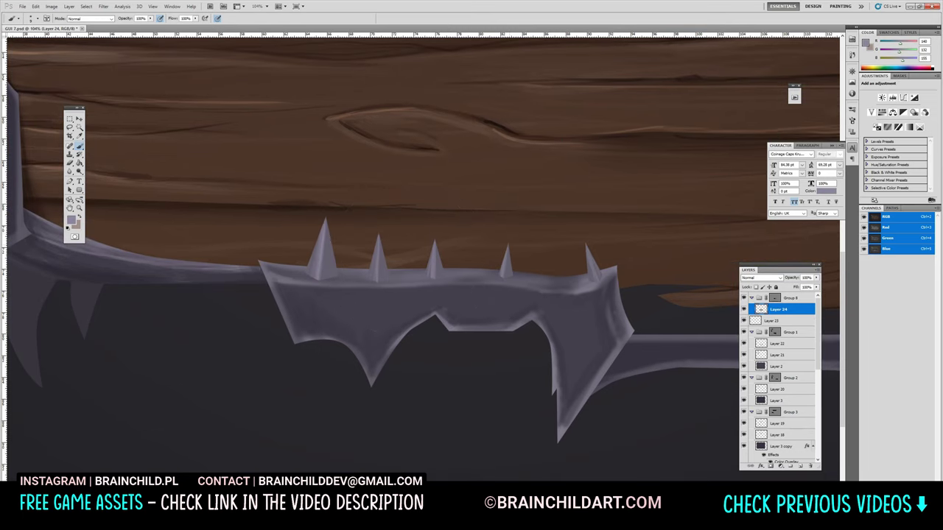
# Shade the faces of the left cone spike on the lower frame.
pyautogui.keyDown('alt'); pyautogui.scroll(-3, 339, 221); pyautogui.keyUp('alt')
pyautogui.keyDown('alt'); pyautogui.scroll(2, 333, 217); pyautogui.keyUp('alt')
pyautogui.keyDown('alt'); pyautogui.scroll(2, 353, 229); pyautogui.keyUp('alt')
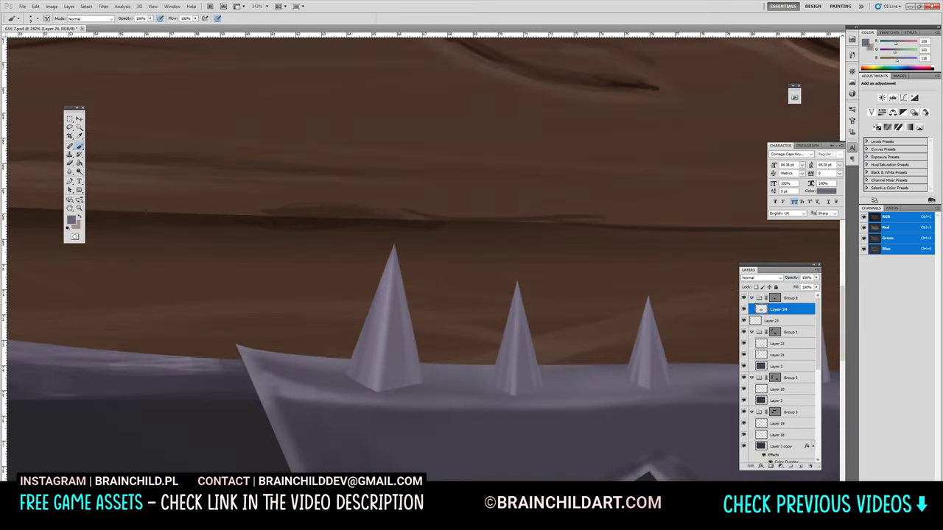
pyautogui.keyDown('alt'); pyautogui.scroll(3, 377, 246); pyautogui.keyUp('alt')
pyautogui.moveTo(377, 246)
pyautogui.mouseDown()
pyautogui.moveTo(412, 217)
pyautogui.moveTo(464, 302)
pyautogui.mouseUp()
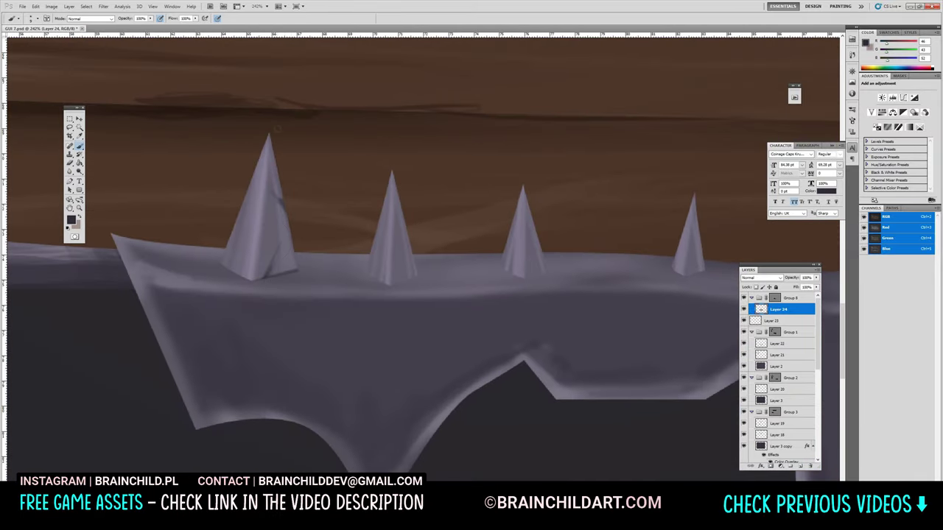
pyautogui.moveTo(266, 154)
pyautogui.mouseDown()
pyautogui.moveTo(258, 278)
pyautogui.moveTo(289, 273)
pyautogui.mouseUp()
pyautogui.moveTo(243, 246); pyautogui.dragTo(228, 278)
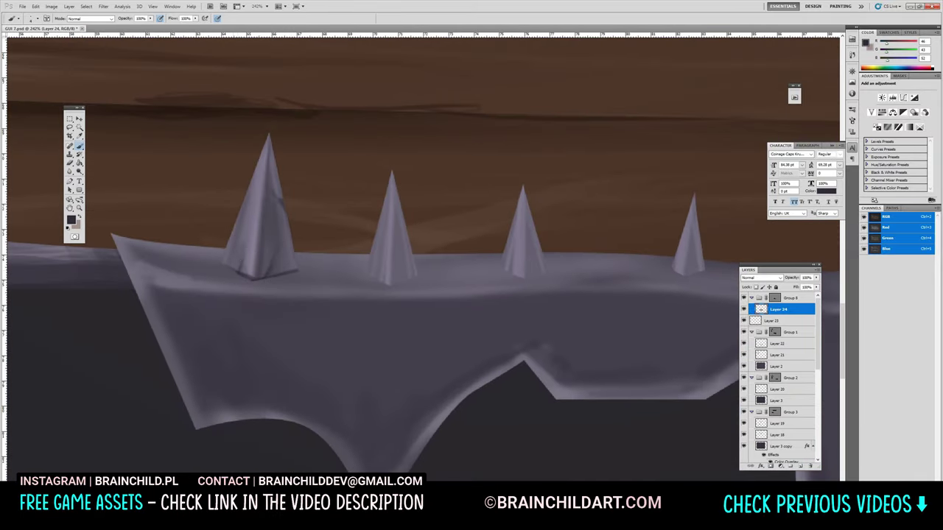
# Shade the faces of the middle cone spike.
pyautogui.keyDown('alt'); pyautogui.scroll(-2, 440, 324); pyautogui.keyUp('alt')
pyautogui.keyDown('alt'); pyautogui.scroll(-3, 440, 324); pyautogui.keyUp('alt')
pyautogui.keyDown('alt'); pyautogui.scroll(4, 440, 324); pyautogui.keyUp('alt')
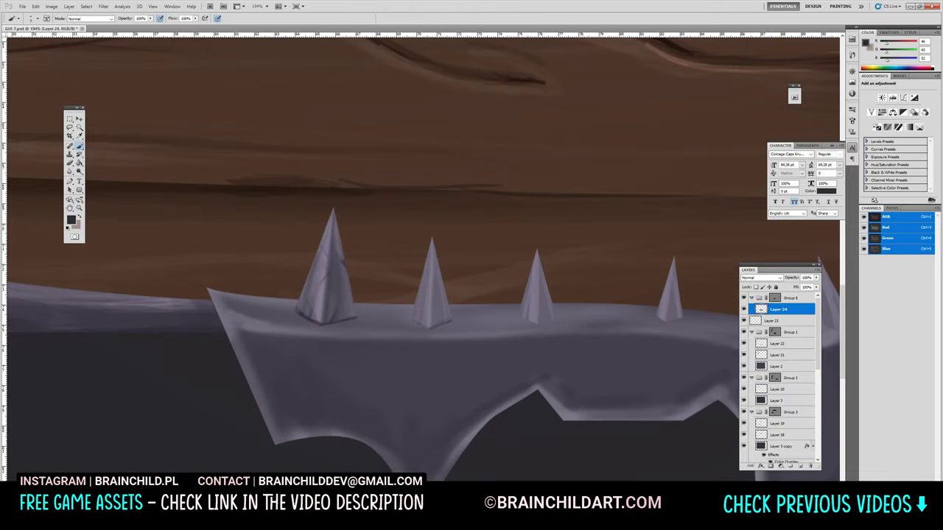
pyautogui.moveTo(435, 249); pyautogui.dragTo(439, 324)
pyautogui.moveTo(430, 274); pyautogui.dragTo(423, 323)
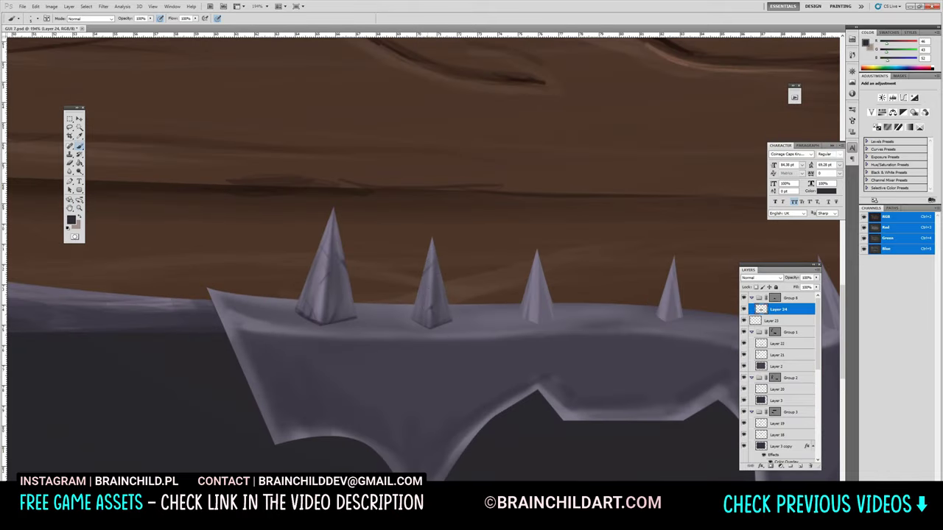
pyautogui.keyDown('alt'); pyautogui.scroll(-4, 424, 258); pyautogui.keyUp('alt')
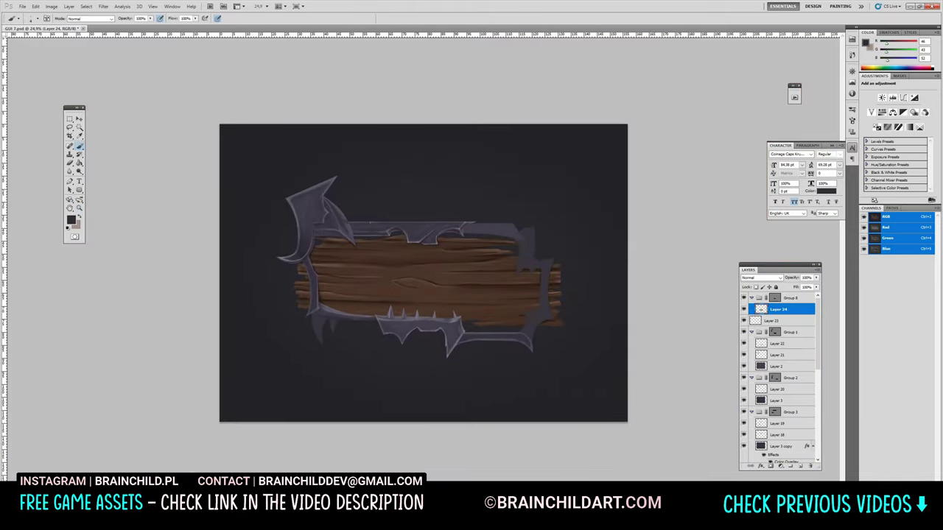
pyautogui.keyDown('alt'); pyautogui.scroll(4, 423, 258); pyautogui.keyUp('alt')
# Darken the shadow sides of the middle, next and rightmost spikes.
pyautogui.moveTo(392, 280)
pyautogui.mouseDown()
pyautogui.moveTo(398, 328)
pyautogui.moveTo(383, 331)
pyautogui.mouseUp()
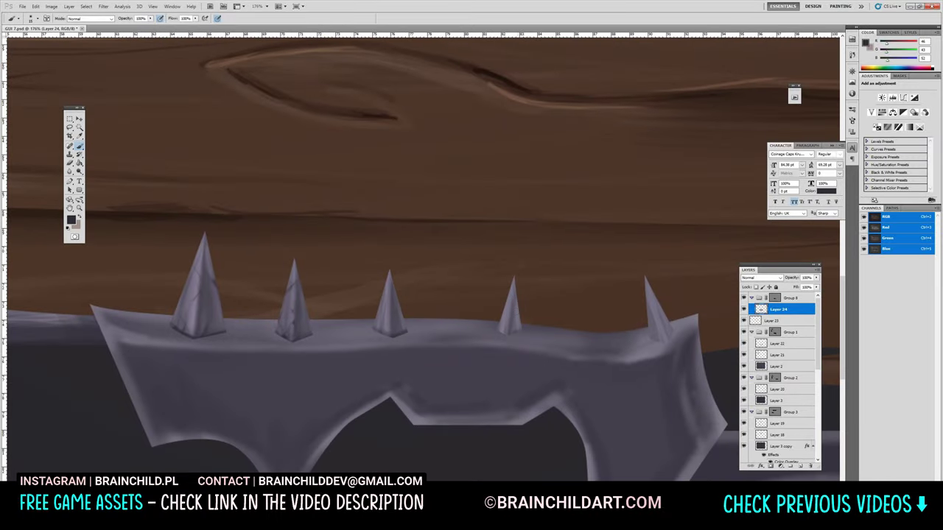
pyautogui.moveTo(514, 281); pyautogui.dragTo(509, 333)
pyautogui.moveTo(508, 300); pyautogui.dragTo(501, 335)
pyautogui.moveTo(648, 280); pyautogui.dragTo(667, 339)
pyautogui.moveTo(653, 304); pyautogui.dragTo(663, 342)
# Choose a lighter grey-violet highlight colour and add new Layer 25 with the Brush tool.
pyautogui.keyDown('alt'); pyautogui.scroll(-5, 474, 280); pyautogui.keyUp('alt')
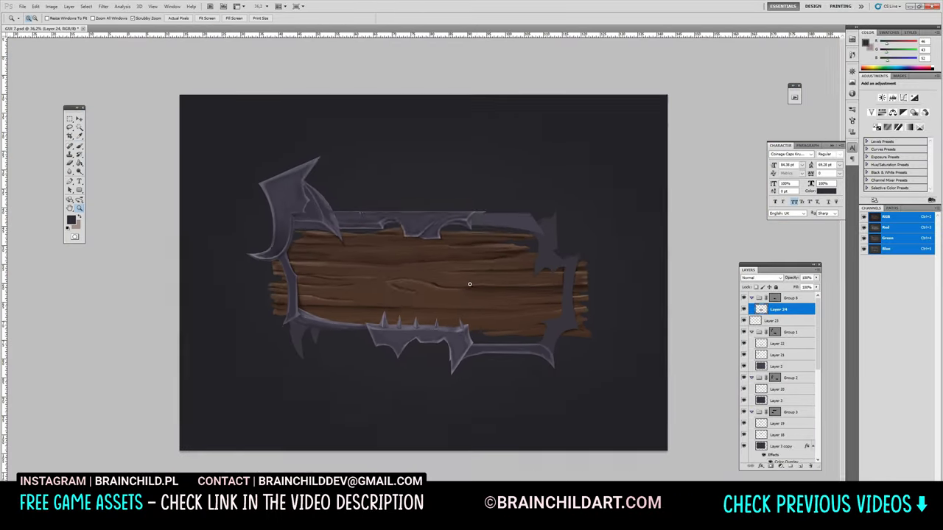
pyautogui.keyDown('alt'); pyautogui.scroll(3, 481, 279); pyautogui.keyUp('alt')
pyautogui.keyDown('alt'); pyautogui.scroll(3, 481, 280); pyautogui.keyUp('alt')
pyautogui.keyDown('alt'); pyautogui.scroll(2, 442, 295); pyautogui.keyUp('alt')
pyautogui.press('b')
pyautogui.click(72, 219)
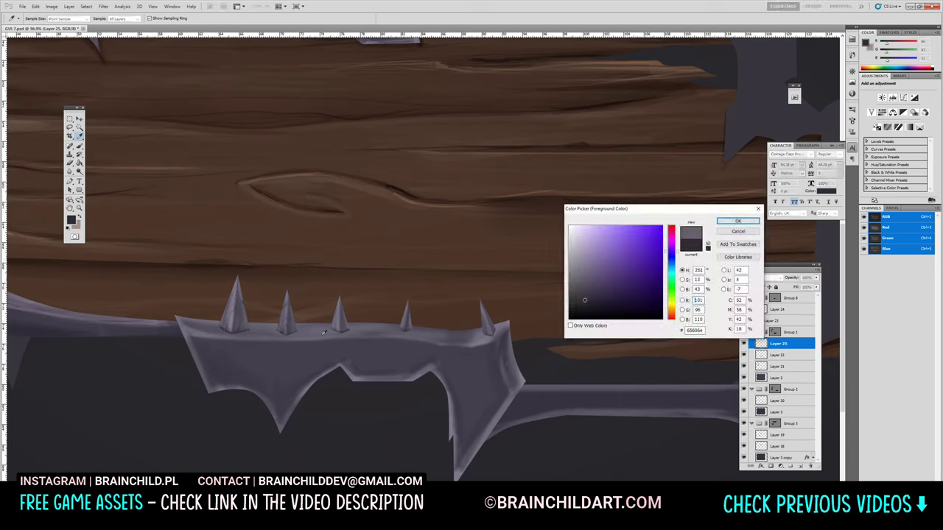
pyautogui.press('Return')
pyautogui.hotkey('ctrl', 'shift', 'alt', 'n')
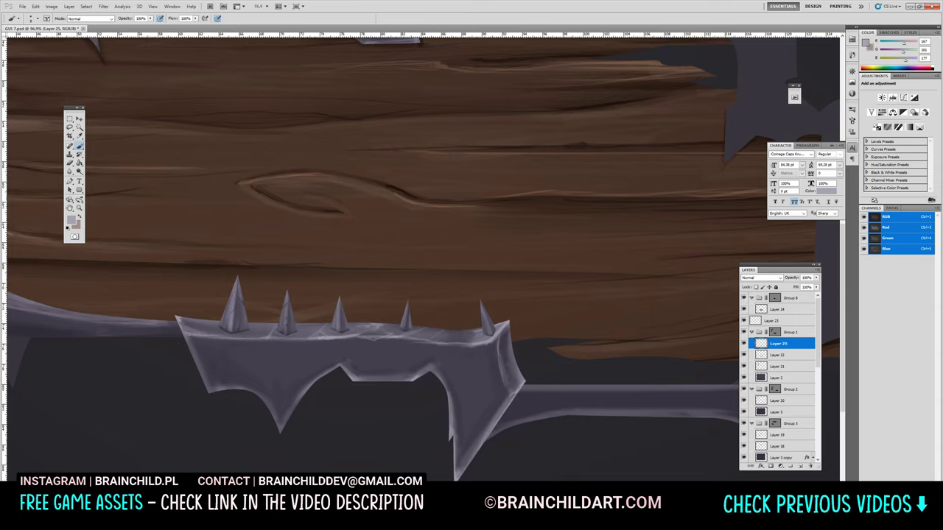
# Add Layer 26 above and zoom out to see the whole sign.
pyautogui.keyDown('alt'); pyautogui.scroll(-3, 262, 321); pyautogui.keyUp('alt')
pyautogui.keyDown('alt'); pyautogui.scroll(-1, 262, 320); pyautogui.keyUp('alt')
pyautogui.keyDown('alt'); pyautogui.scroll(5, 221, 143); pyautogui.keyUp('alt')
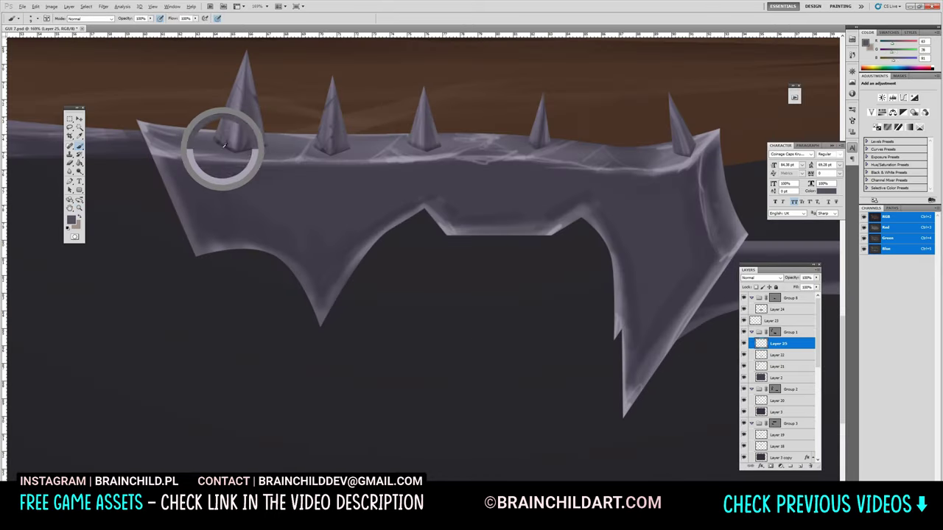
pyautogui.hotkey('ctrl', 'shift', 'alt', 'n')
pyautogui.press('z')
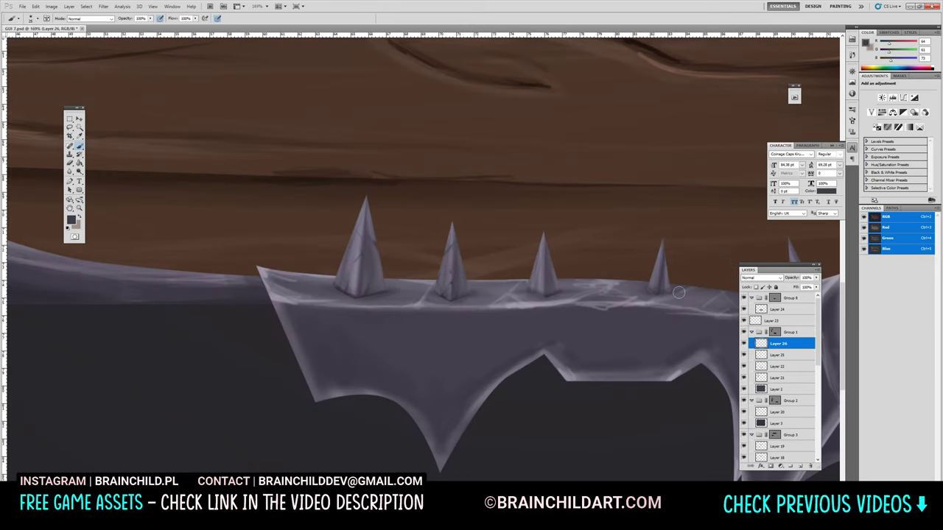
pyautogui.moveTo(554, 304)
pyautogui.mouseDown()
pyautogui.moveTo(423, 363)
pyautogui.moveTo(479, 363)
pyautogui.mouseUp()
# On a new Group 6 layer, paint light outlines down the right bracket and lower-left spikes.
pyautogui.press('b')
pyautogui.click(799, 465)
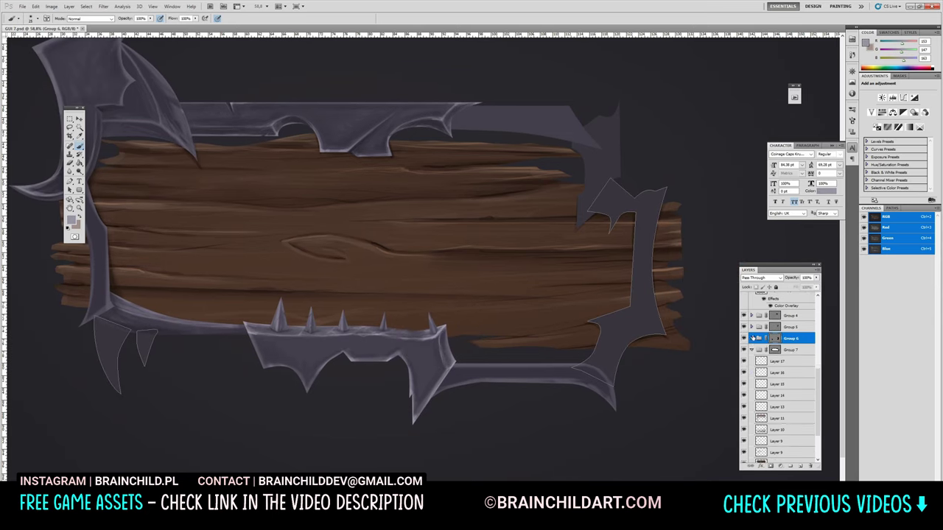
pyautogui.moveTo(613, 190)
pyautogui.mouseDown()
pyautogui.moveTo(639, 335)
pyautogui.moveTo(601, 391)
pyautogui.mouseUp()
pyautogui.moveTo(667, 220)
pyautogui.mouseDown()
pyautogui.moveTo(663, 347)
pyautogui.moveTo(630, 381)
pyautogui.mouseUp()
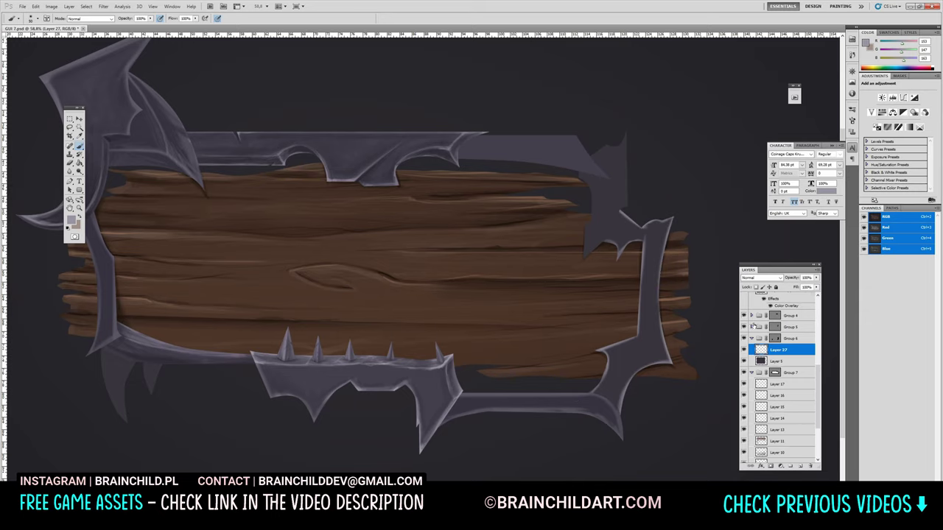
pyautogui.moveTo(154, 368); pyautogui.dragTo(148, 387)
pyautogui.moveTo(127, 355); pyautogui.dragTo(110, 420)
pyautogui.moveTo(421, 326); pyautogui.dragTo(736, 242)
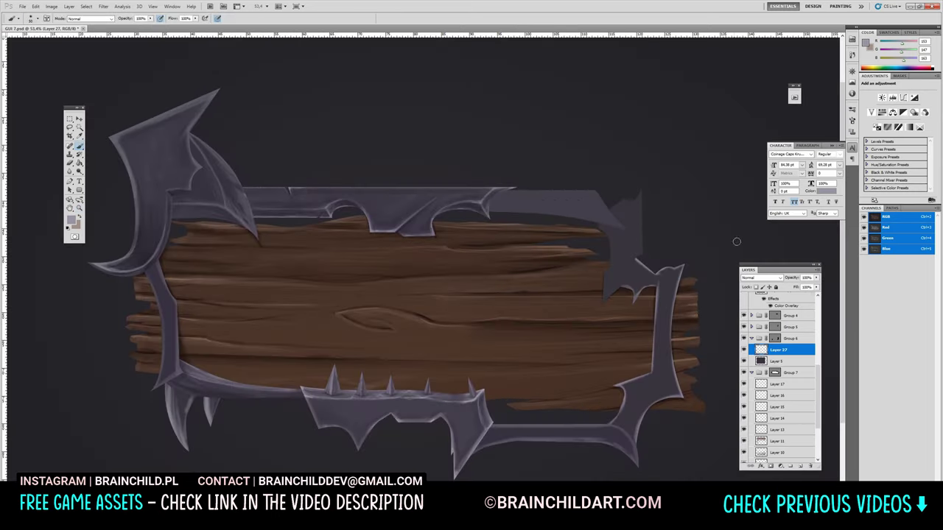
# On a new Group 5 layer, paint light edge strokes along the right bracket.
pyautogui.keyDown('ctrl'); pyautogui.click(641, 253); pyautogui.keyUp('ctrl')
pyautogui.hotkey('ctrl', 'shift', 'alt', 'n')
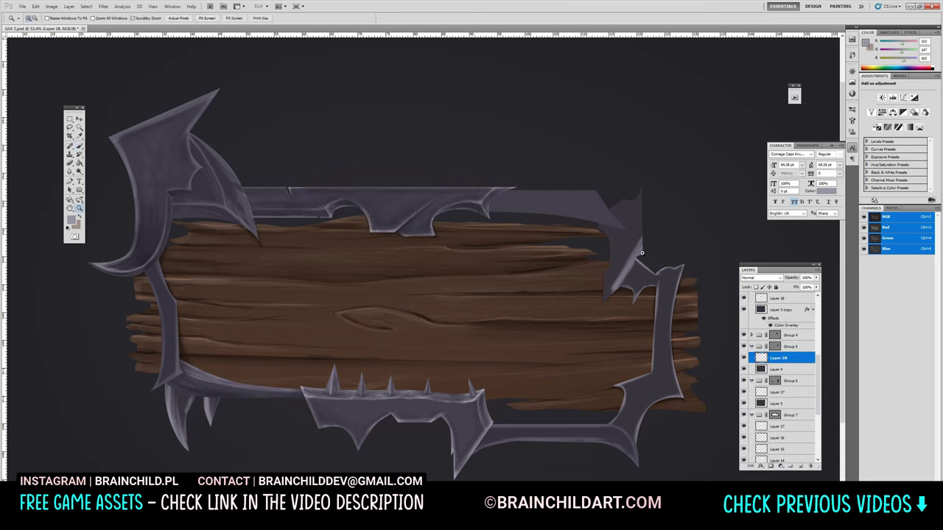
pyautogui.click(642, 253)
pyautogui.press('b')
pyautogui.moveTo(573, 246)
pyautogui.mouseDown()
pyautogui.moveTo(581, 173)
pyautogui.moveTo(649, 134)
pyautogui.moveTo(629, 283)
pyautogui.moveTo(575, 347)
pyautogui.mouseUp()
pyautogui.moveTo(574, 295); pyautogui.dragTo(571, 346)
pyautogui.moveTo(573, 207)
pyautogui.mouseDown()
pyautogui.moveTo(614, 142)
pyautogui.moveTo(627, 202)
pyautogui.mouseUp()
pyautogui.hotkey('ctrl', '0')
# On another new layer, highlight the bracket's top-right edge and the top-right frame edge.
pyautogui.hotkey('ctrl', 'shift', 'alt', 'n')
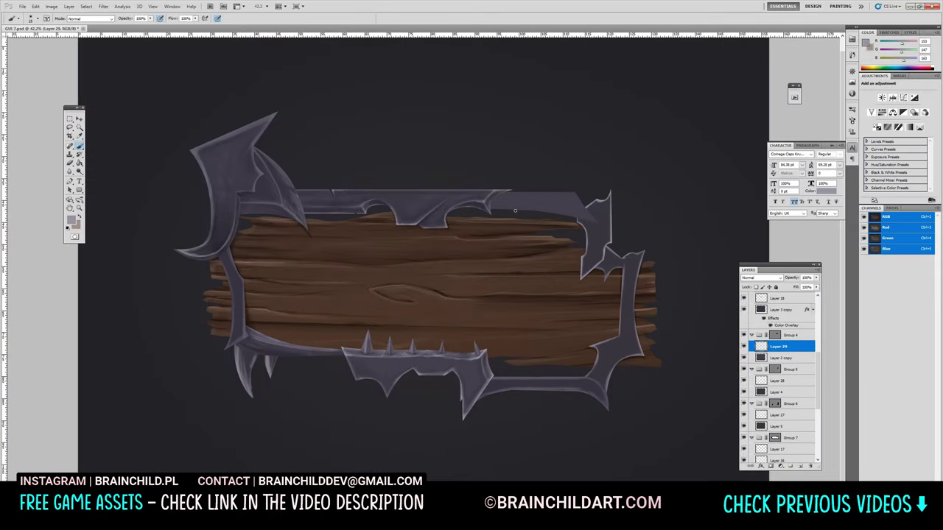
pyautogui.moveTo(506, 192); pyautogui.dragTo(591, 220)
pyautogui.moveTo(495, 210); pyautogui.dragTo(588, 221)
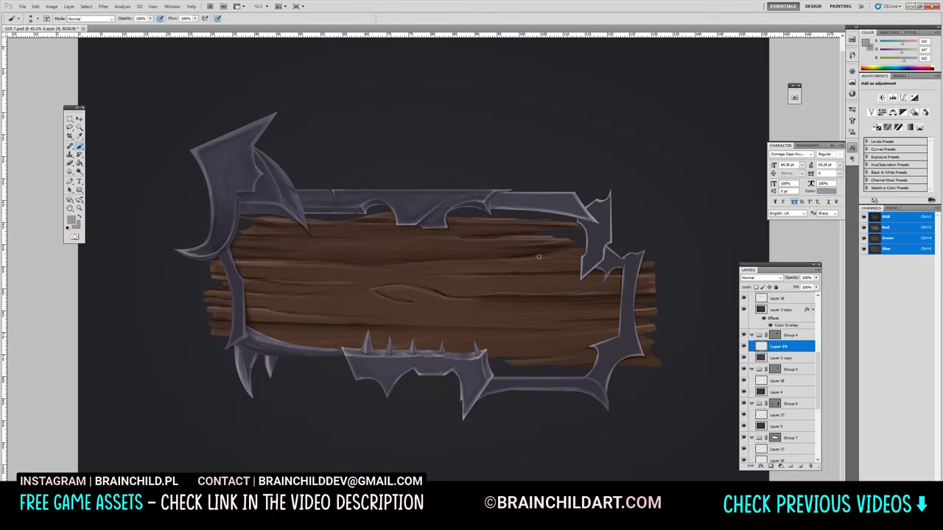
pyautogui.scroll(-2, 516, 288)
pyautogui.scroll(5, 500, 250)
pyautogui.hotkey('ctrl', 'shift', 'alt', 'n')
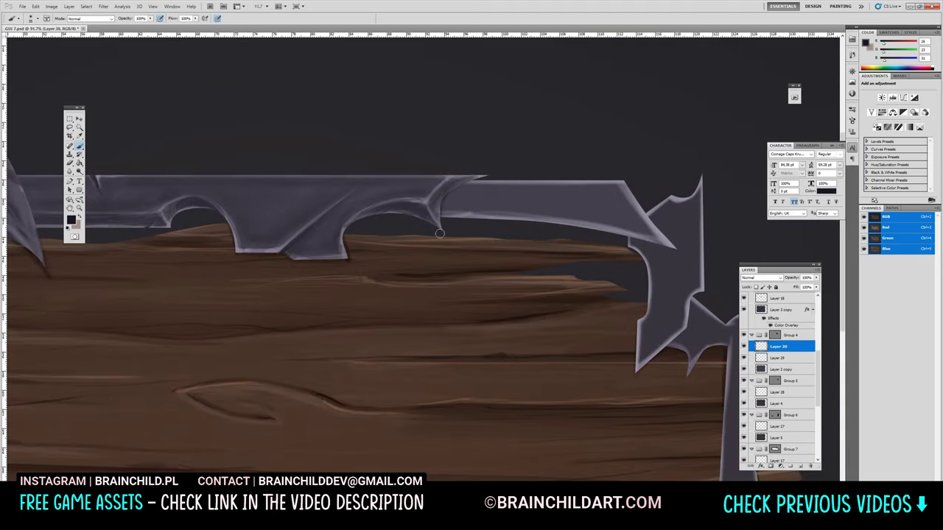
pyautogui.scroll(-3, 474, 164)
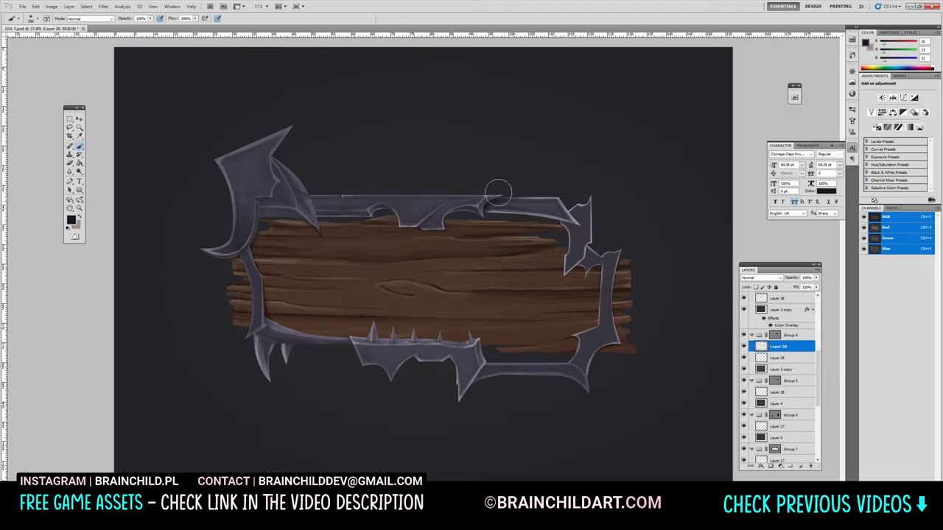
pyautogui.scroll(3, 564, 148)
# Add further new layers in Groups 5 and 6 and shrink the brush for finer strokes.
pyautogui.hotkey('ctrl', 'shift', 'alt', 'n')
pyautogui.press(']')
pyautogui.press(']')
pyautogui.press(']')
pyautogui.press('[')
pyautogui.press('[')
pyautogui.press('[')
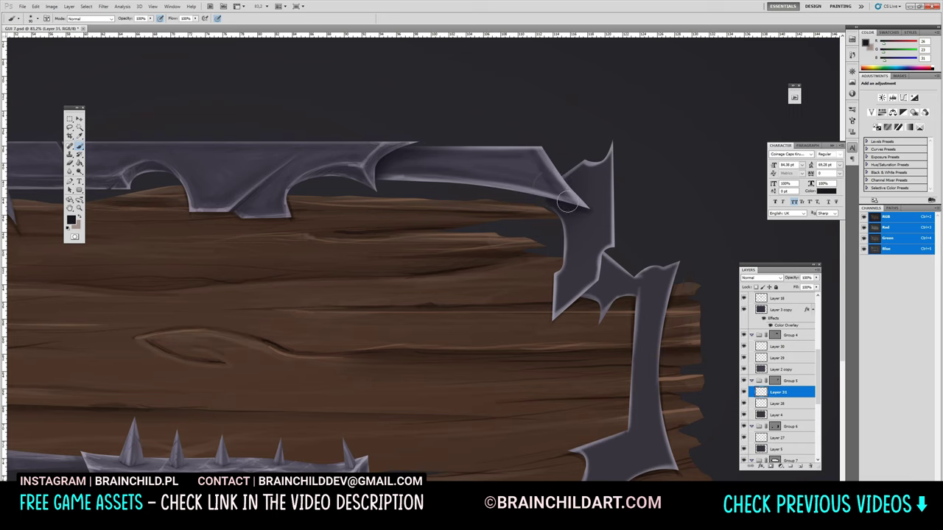
pyautogui.click(780, 437)
pyautogui.hotkey('ctrl', 'shift', 'alt', 'n')
pyautogui.scroll(-3, 600, 259)
pyautogui.scroll(3, 579, 229)
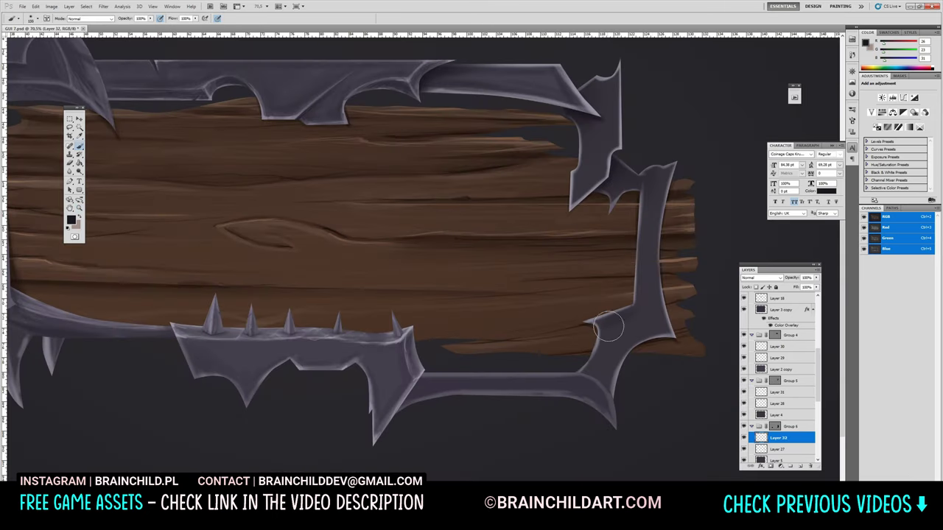
pyautogui.press('[')
pyautogui.press('[')
pyautogui.press('[')
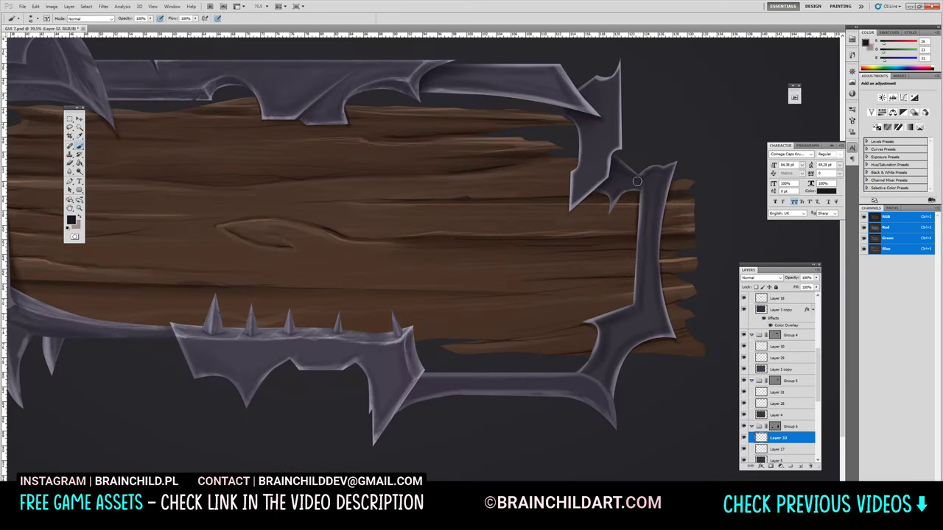
pyautogui.hscroll(-3, 612, 359)
pyautogui.scroll(-3, 221, 375)
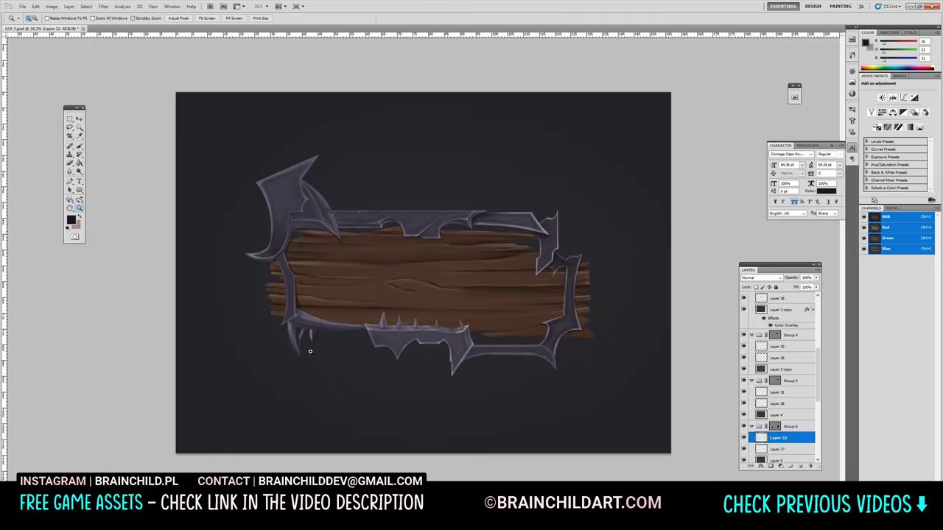
pyautogui.scroll(3, 215, 317)
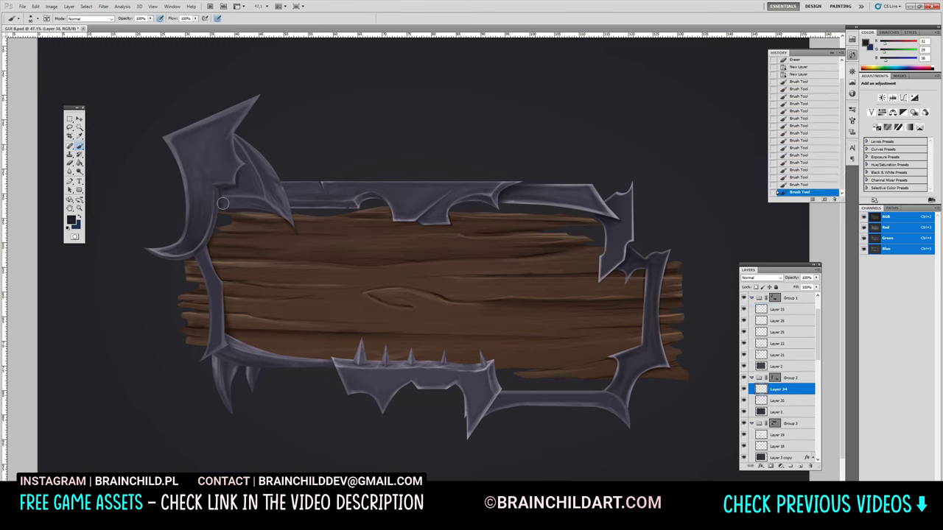
# Darken the inner edge of the upper-left spike and sample grey-violet frame colours.
pyautogui.moveTo(284, 182); pyautogui.dragTo(269, 215)
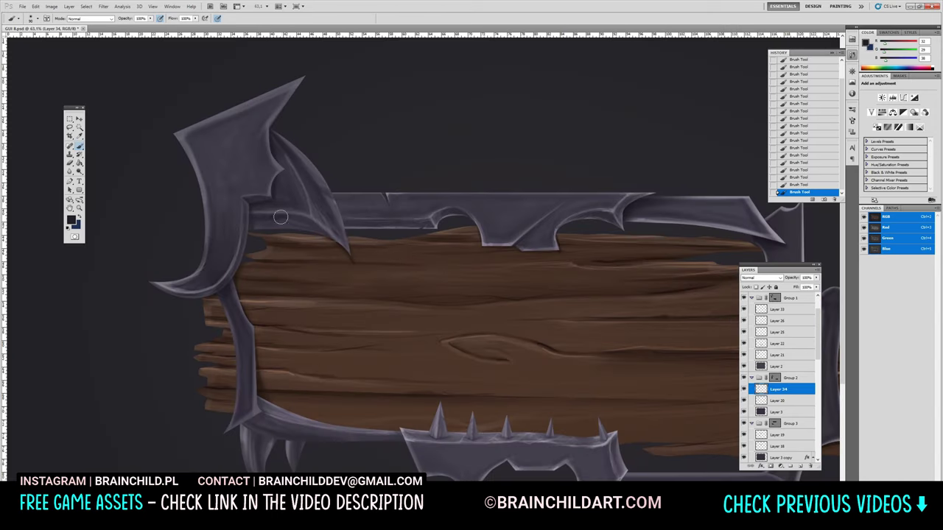
pyautogui.moveTo(332, 228); pyautogui.dragTo(307, 163)
pyautogui.keyDown('alt'); pyautogui.click(303, 170); pyautogui.keyUp('alt')
pyautogui.press('[')
pyautogui.press('[')
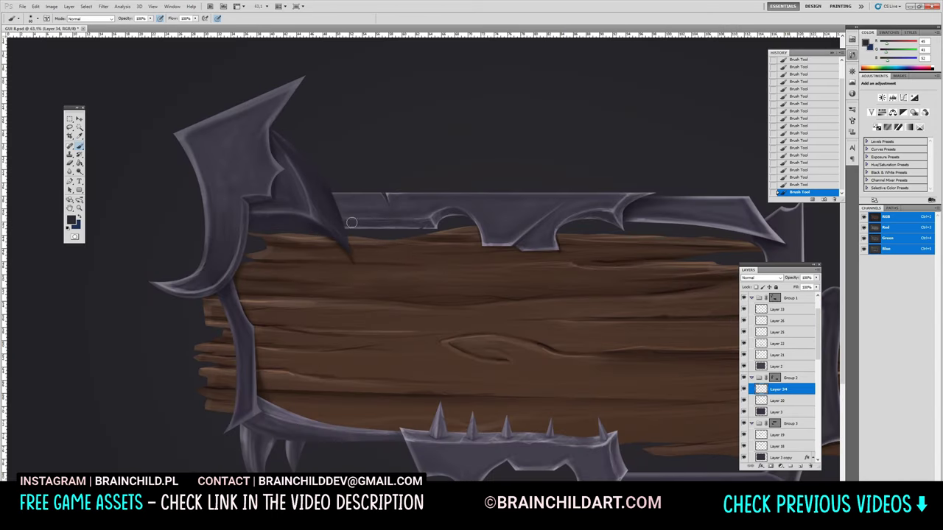
pyautogui.keyDown('alt'); pyautogui.click(327, 226); pyautogui.keyUp('alt')
pyautogui.press('[')
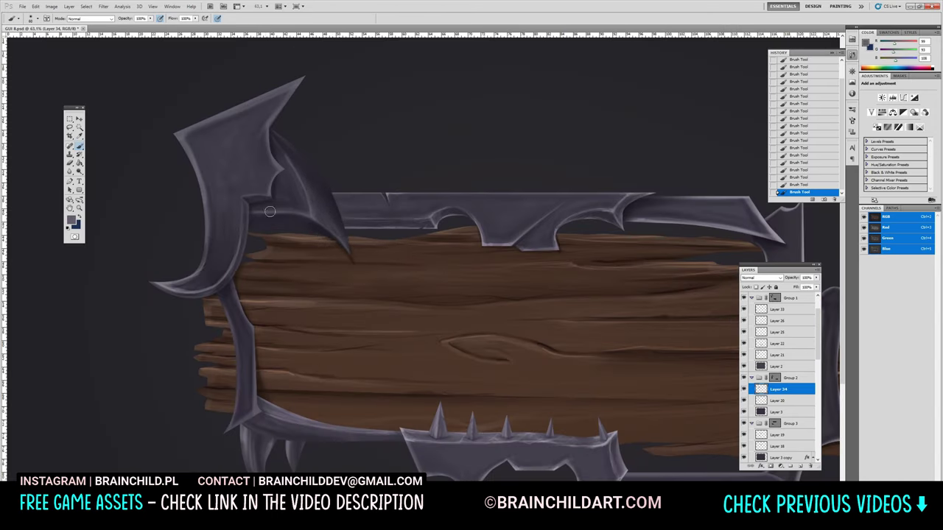
# Sample lighter and darker grey tones from the frame and blade with the Eyedropper.
pyautogui.press('i')
pyautogui.click(72, 219)
pyautogui.press('Return')
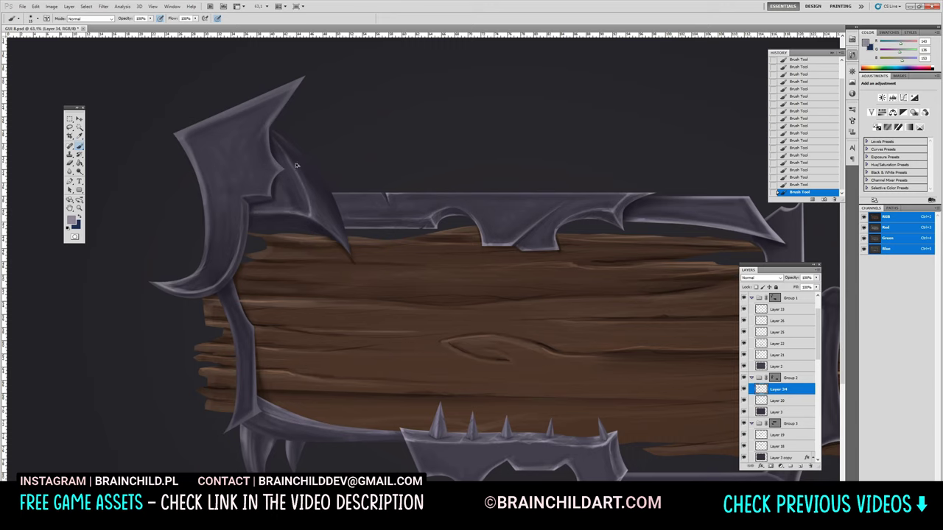
pyautogui.moveTo(334, 237); pyautogui.dragTo(243, 221)
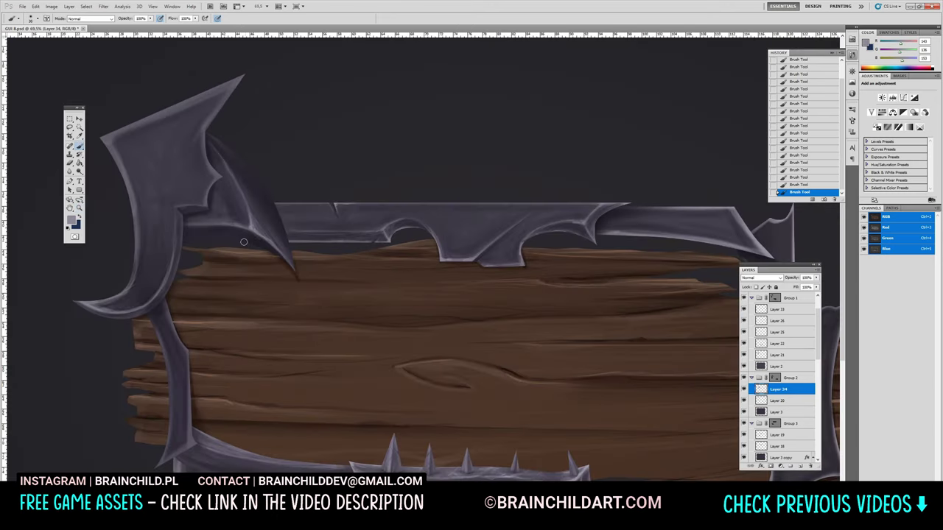
pyautogui.keyDown('alt'); pyautogui.click(243, 224); pyautogui.keyUp('alt')
pyautogui.moveTo(303, 196)
pyautogui.mouseDown()
pyautogui.moveTo(247, 184)
pyautogui.moveTo(241, 221)
pyautogui.moveTo(288, 248)
pyautogui.mouseUp()
pyautogui.keyDown('alt'); pyautogui.click(241, 221); pyautogui.keyUp('alt')
pyautogui.keyDown('alt'); pyautogui.click(288, 272); pyautogui.keyUp('alt')
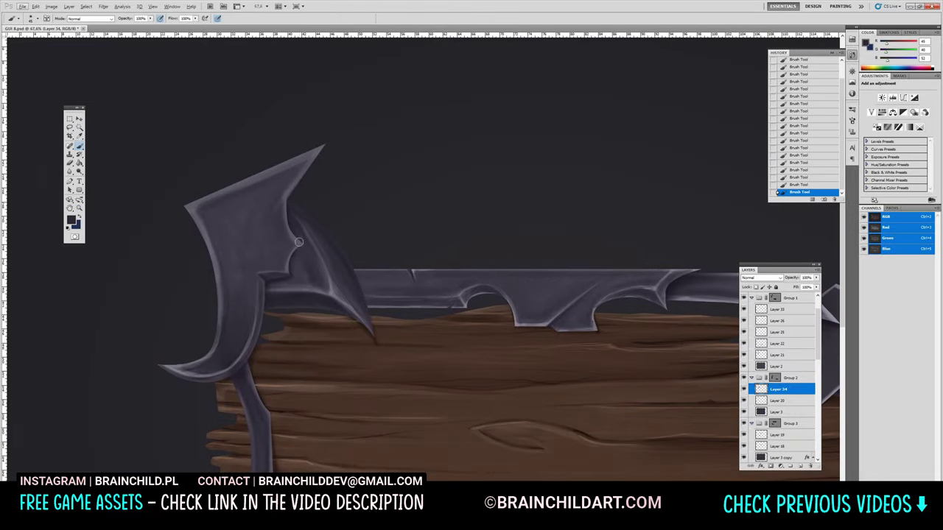
# On new Layer 35 in Group 1, paint a dark shading stroke across the upper-left blade.
pyautogui.hotkey('ctrl', 'shift', 'alt', 'n')
pyautogui.press(']')
pyautogui.moveTo(214, 255)
pyautogui.mouseDown()
pyautogui.moveTo(252, 261)
pyautogui.moveTo(347, 305)
pyautogui.mouseUp()
pyautogui.keyDown('alt'); pyautogui.click(347, 305); pyautogui.keyUp('alt')
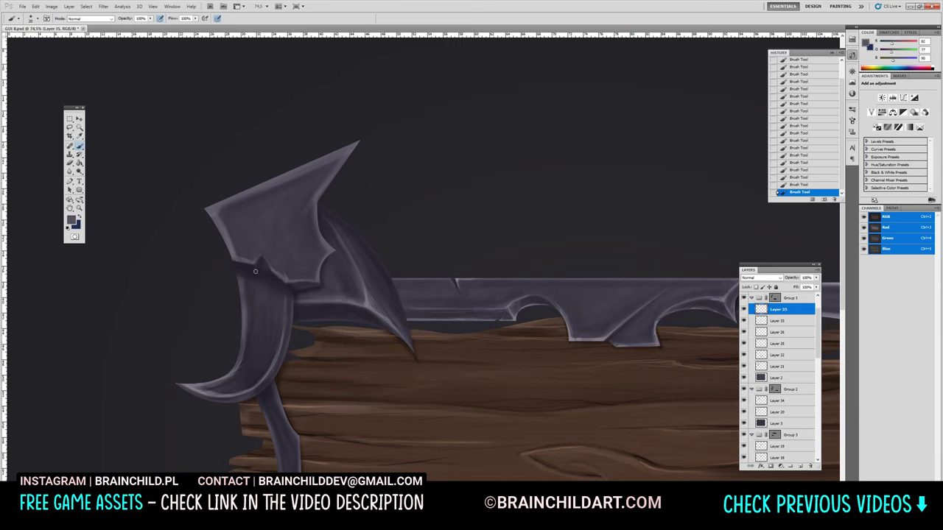
pyautogui.press('z')
pyautogui.moveTo(308, 279)
pyautogui.mouseDown()
pyautogui.moveTo(259, 218)
pyautogui.moveTo(221, 216)
pyautogui.mouseUp()
pyautogui.press('b')
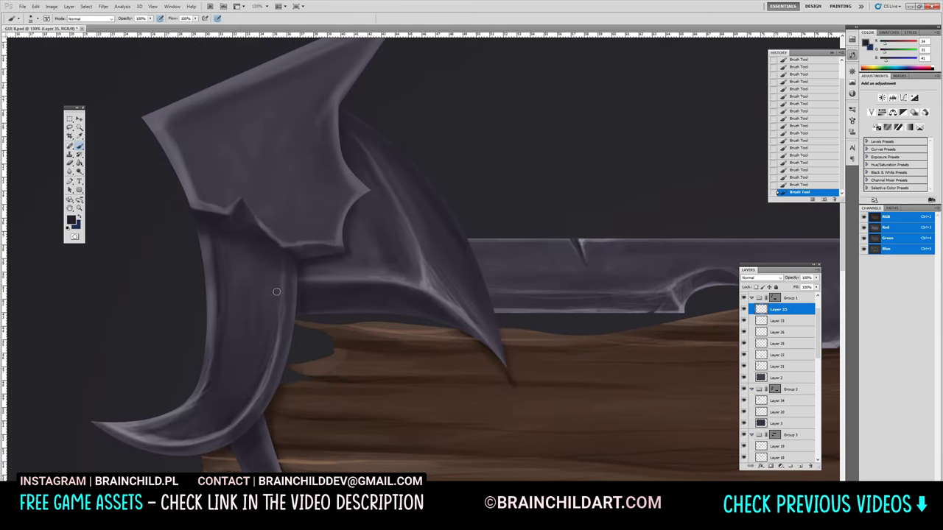